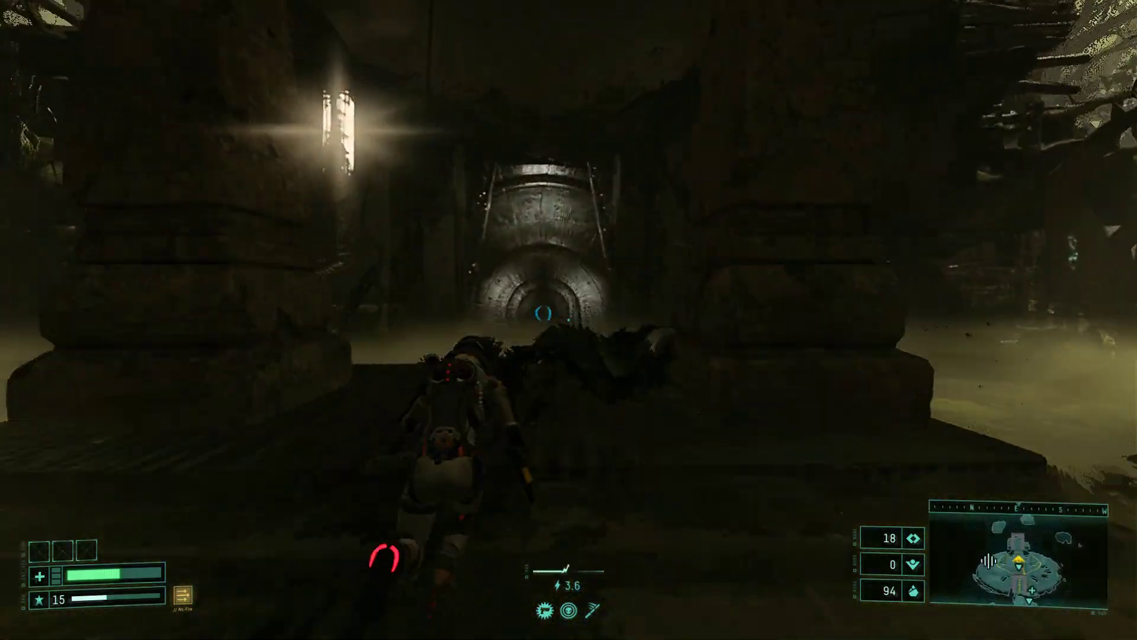
- Run the character out of the tunnel, leap across the misty forest platforms and climb the stone stairs
key("w")
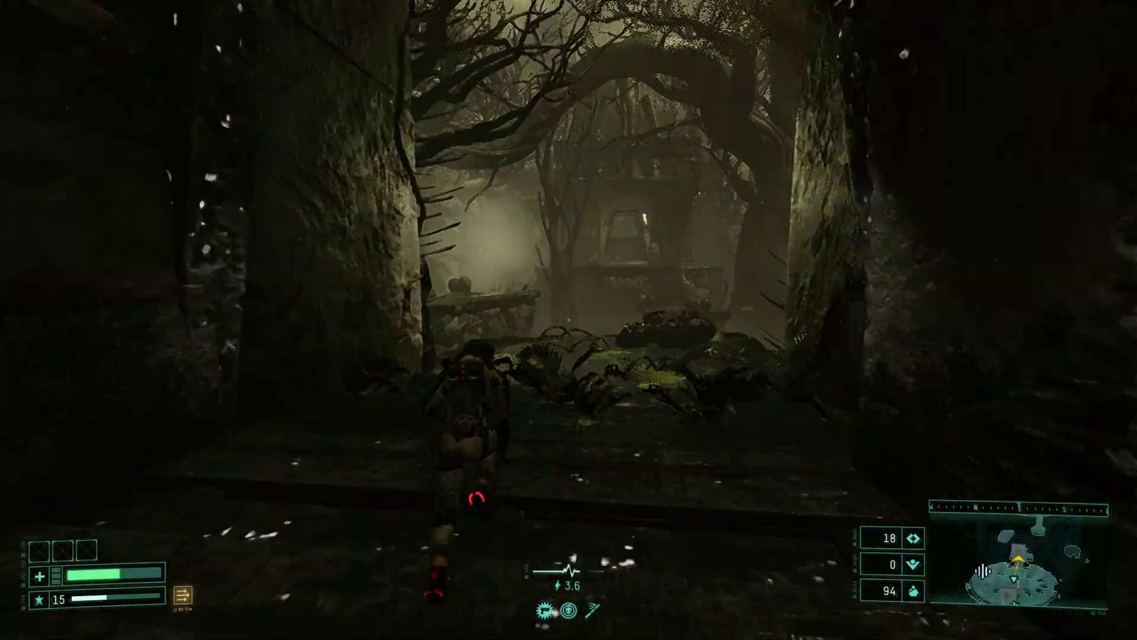
key("w")
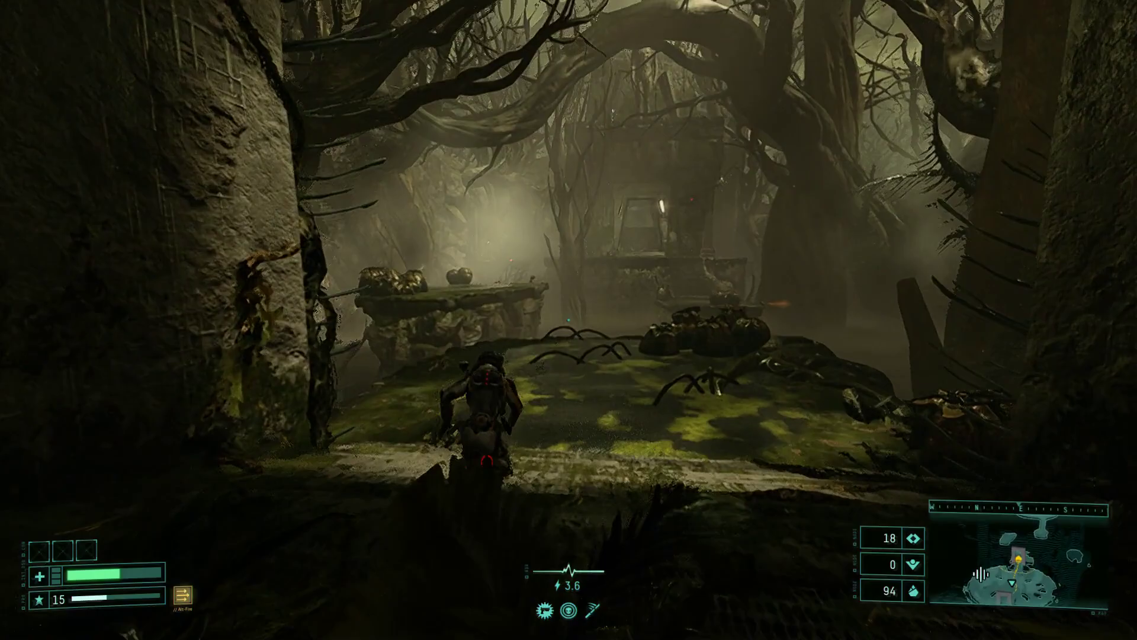
key("w")
key("space")
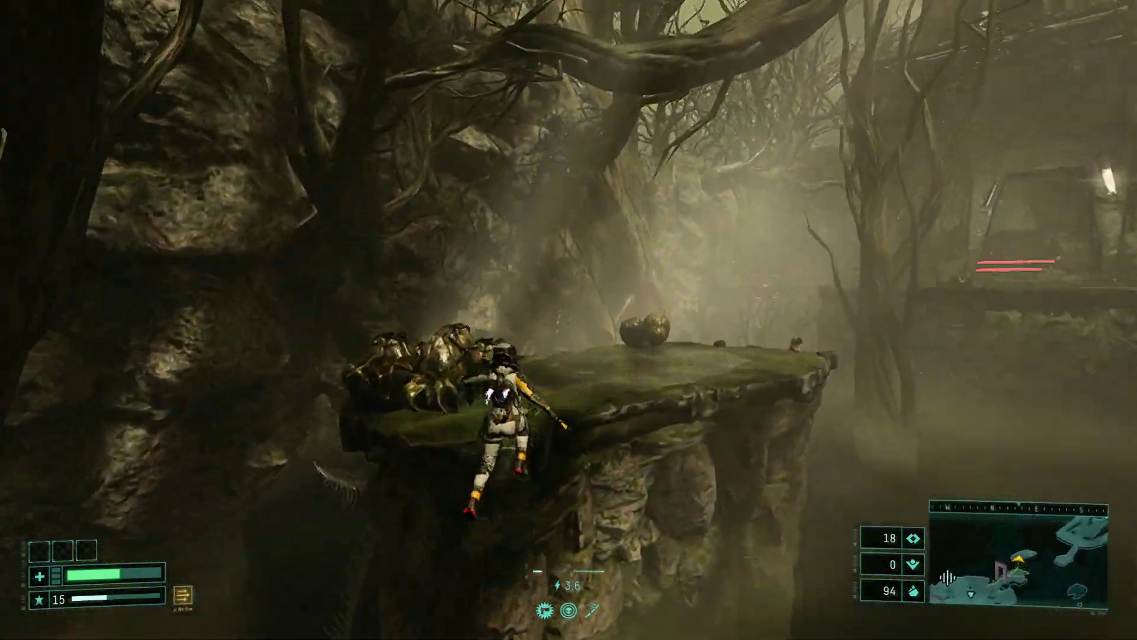
key("w")
key("space")
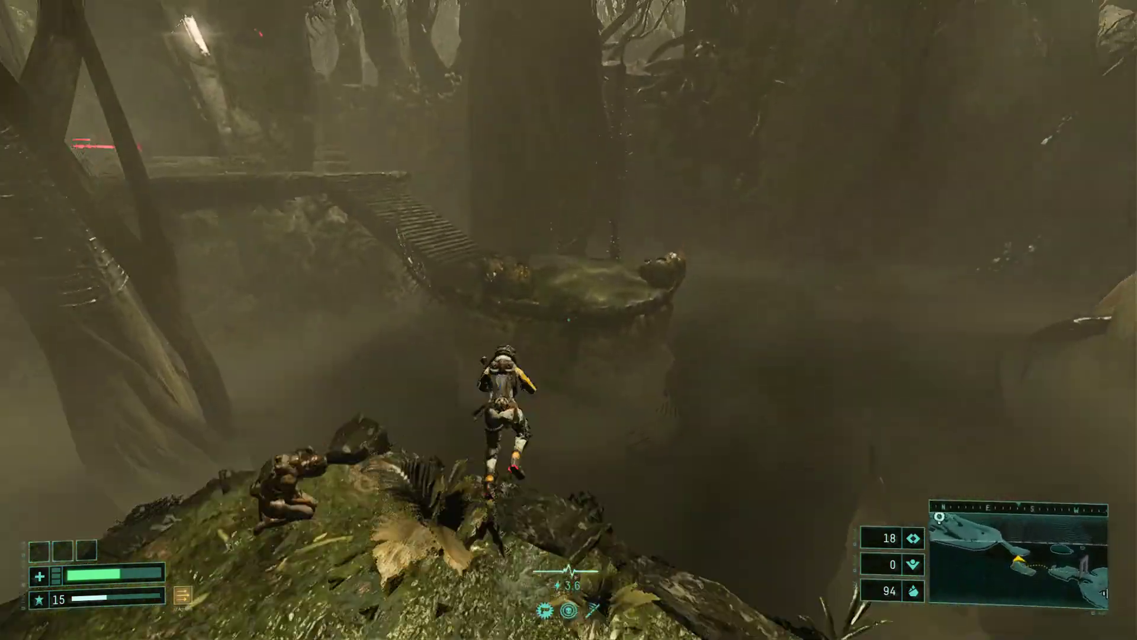
key("space")
key("w")
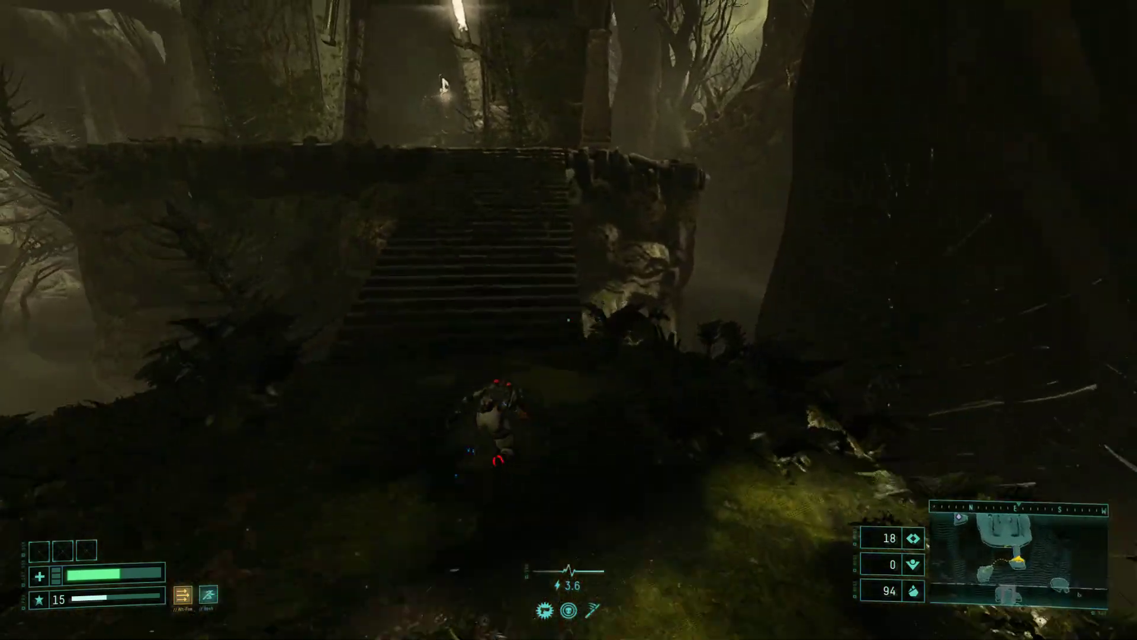
key("w")
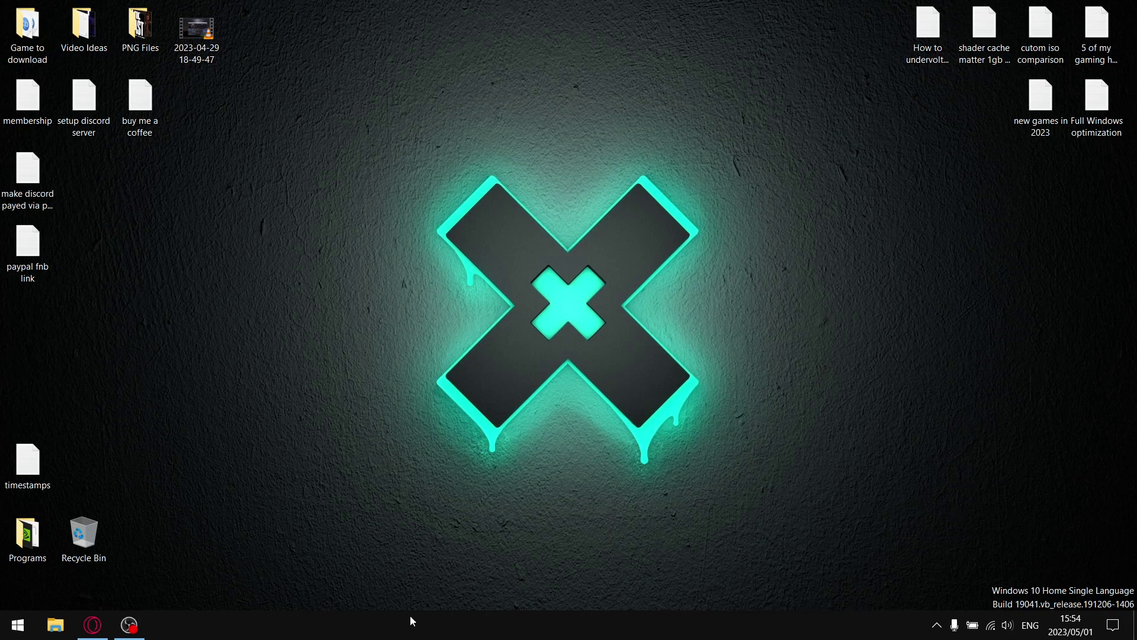
- Bring Opera GX back, check the GPU-Z download page, then show the MSI Afterburner page
left_click(93, 623)
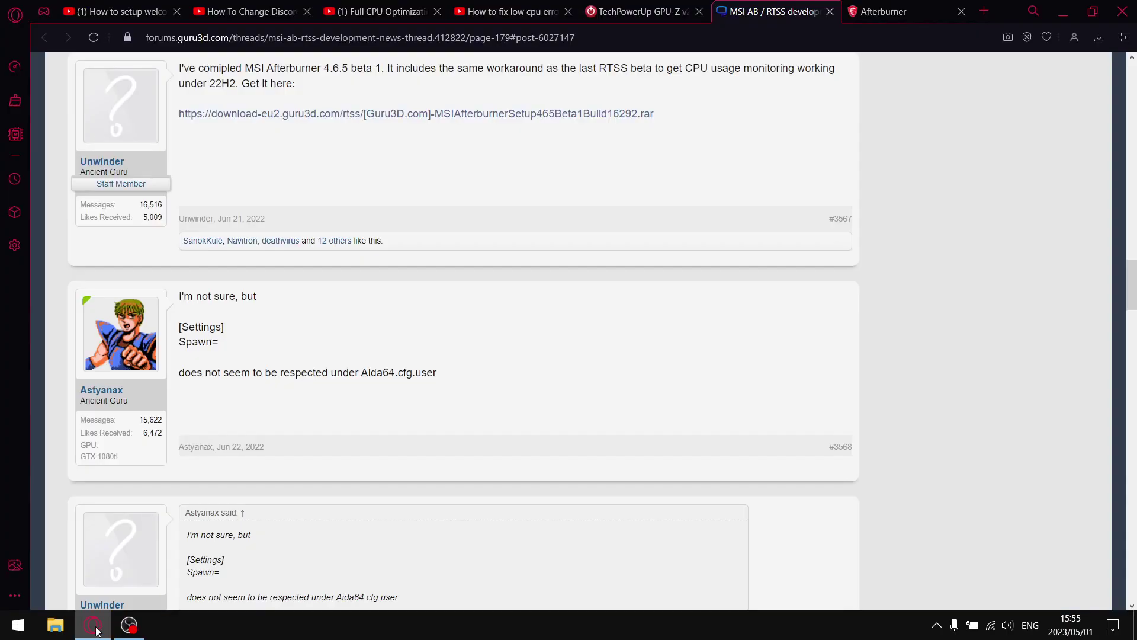
left_click(649, 17)
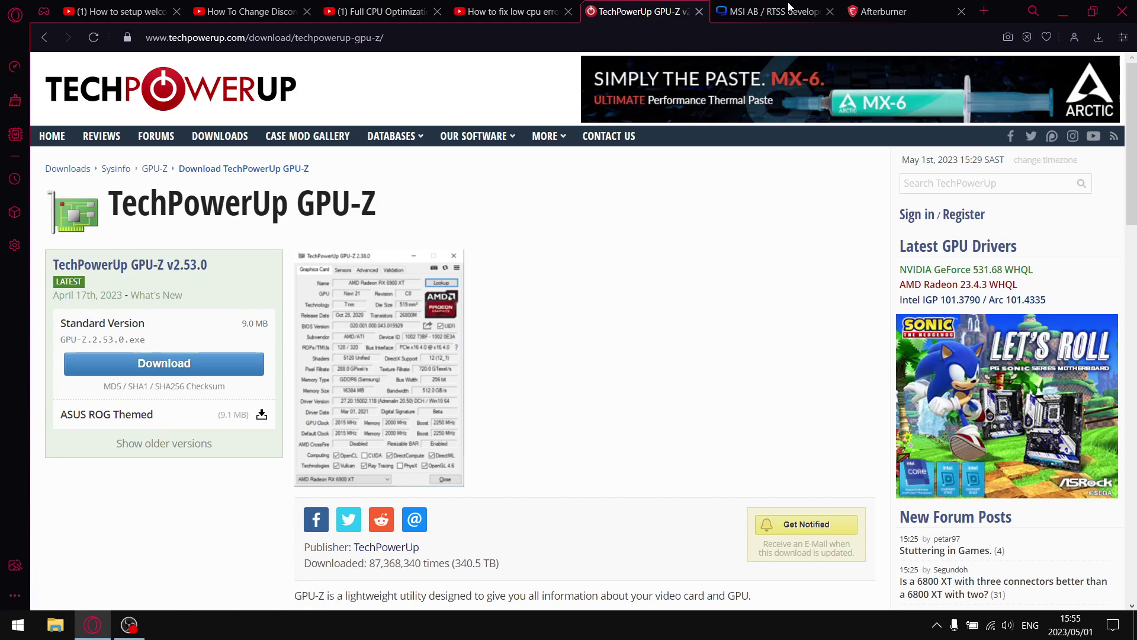
left_click(871, 11)
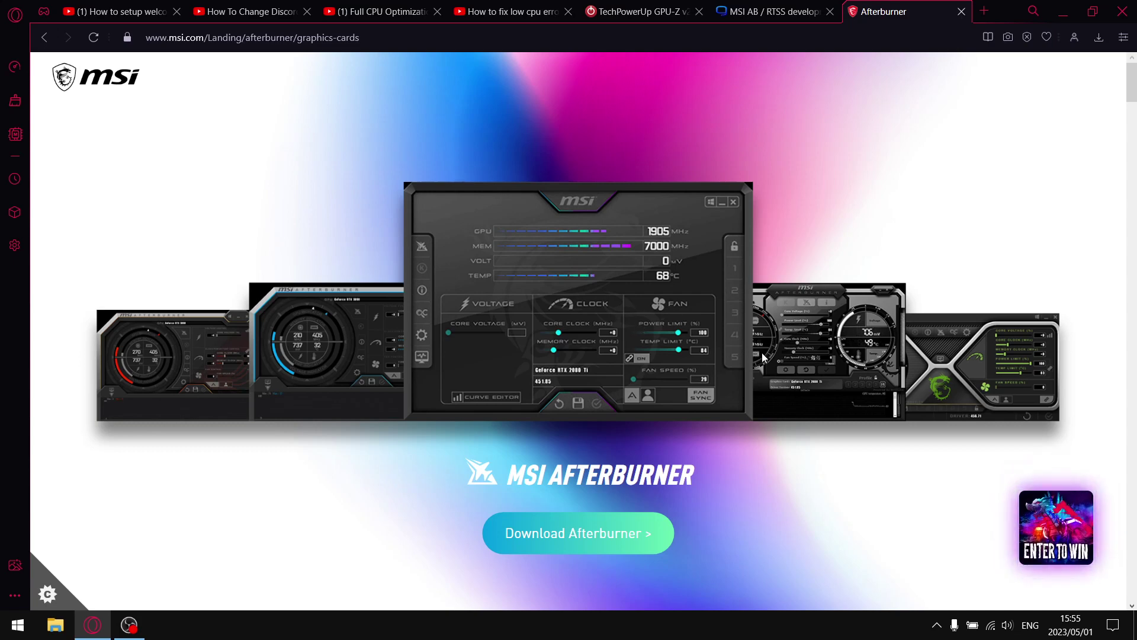
- View the guru3d forum thread offering MSI Afterburner 4.6.5 beta 1
left_click(770, 11)
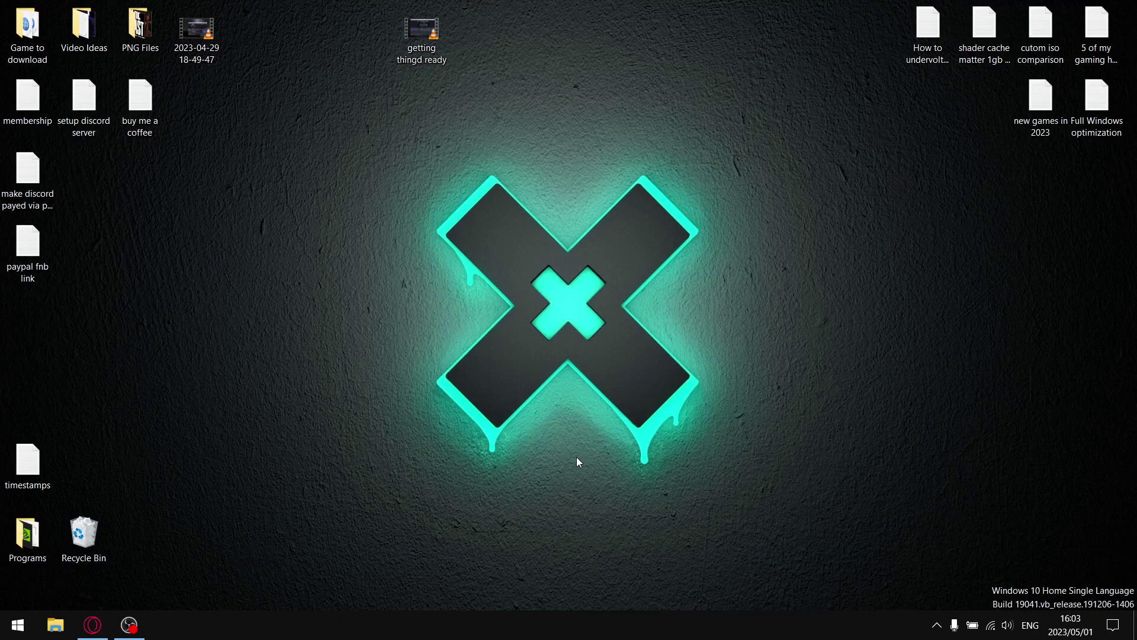
- Open the desktop Programs folder and launch the TechPowerUp GPU-Z shortcut
double_click(27, 533)
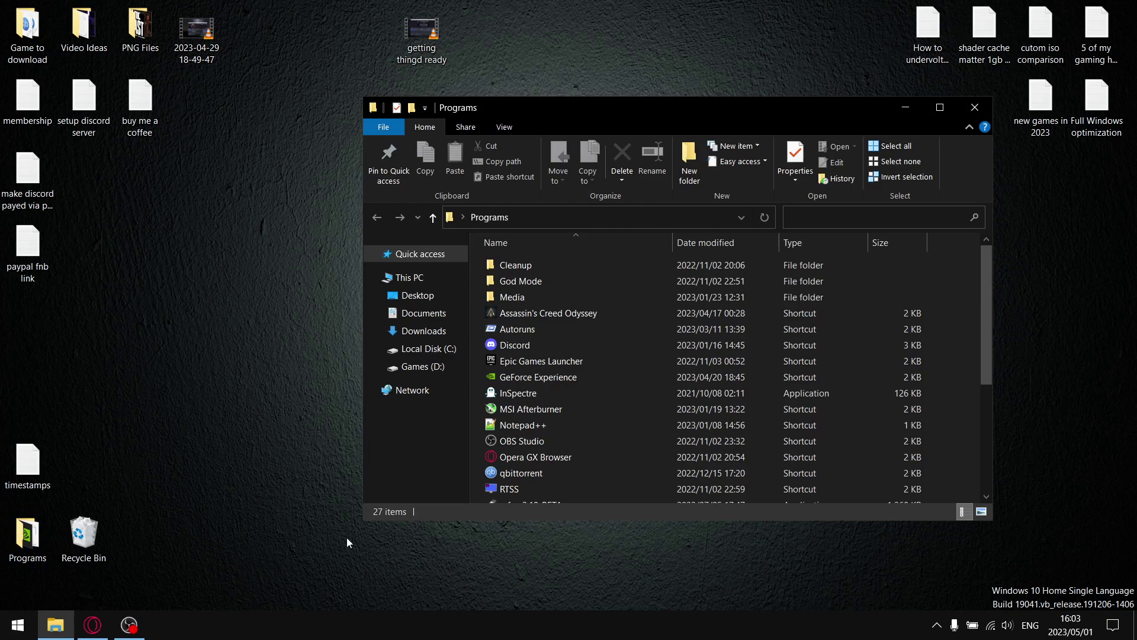
left_click_drag(987, 314, 985, 460)
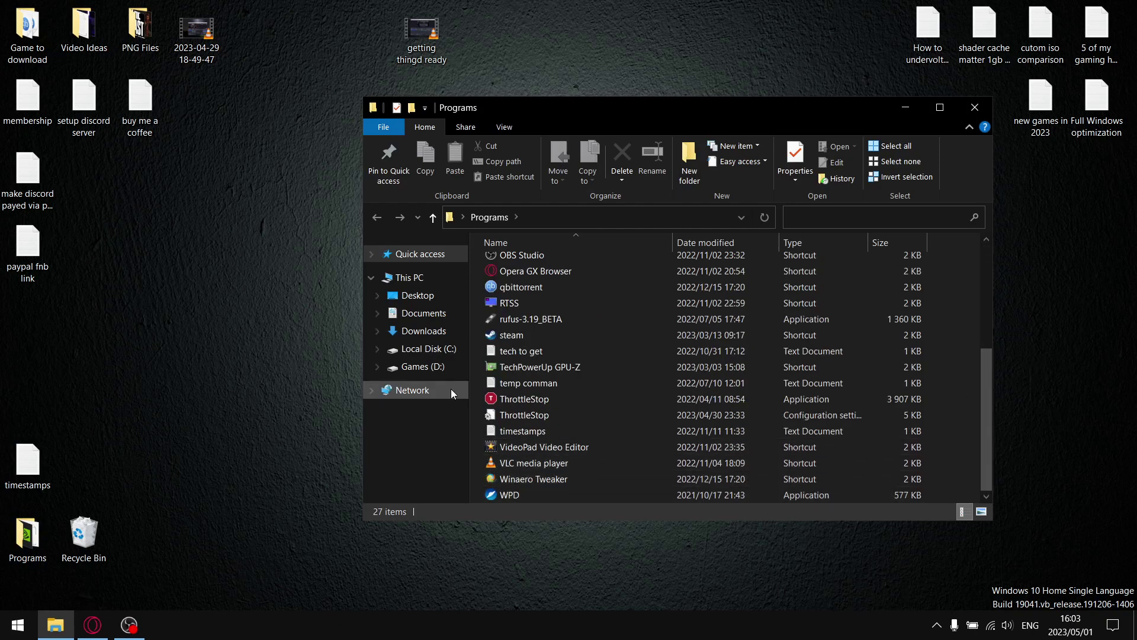
left_click(446, 350)
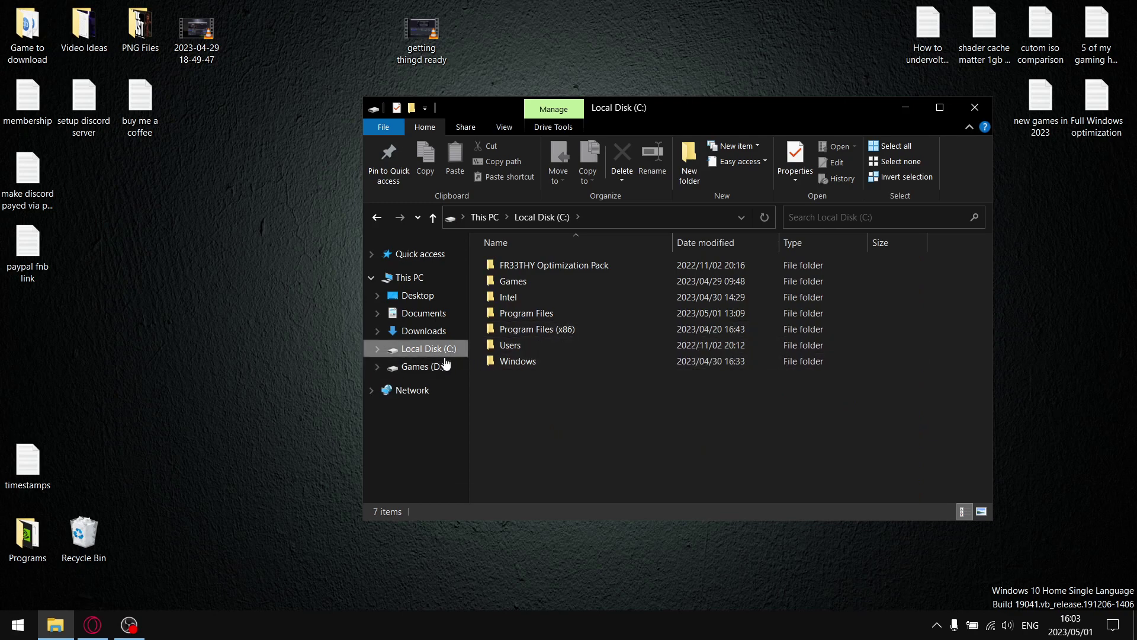
double_click(2, 553)
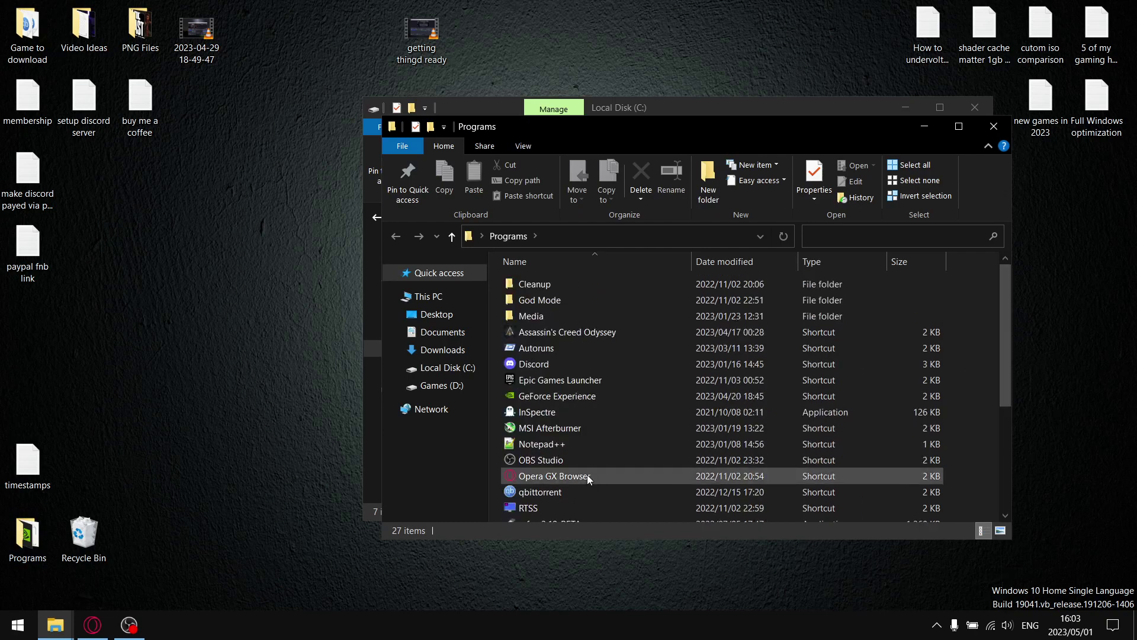
scroll(1002, 379, "down", 1)
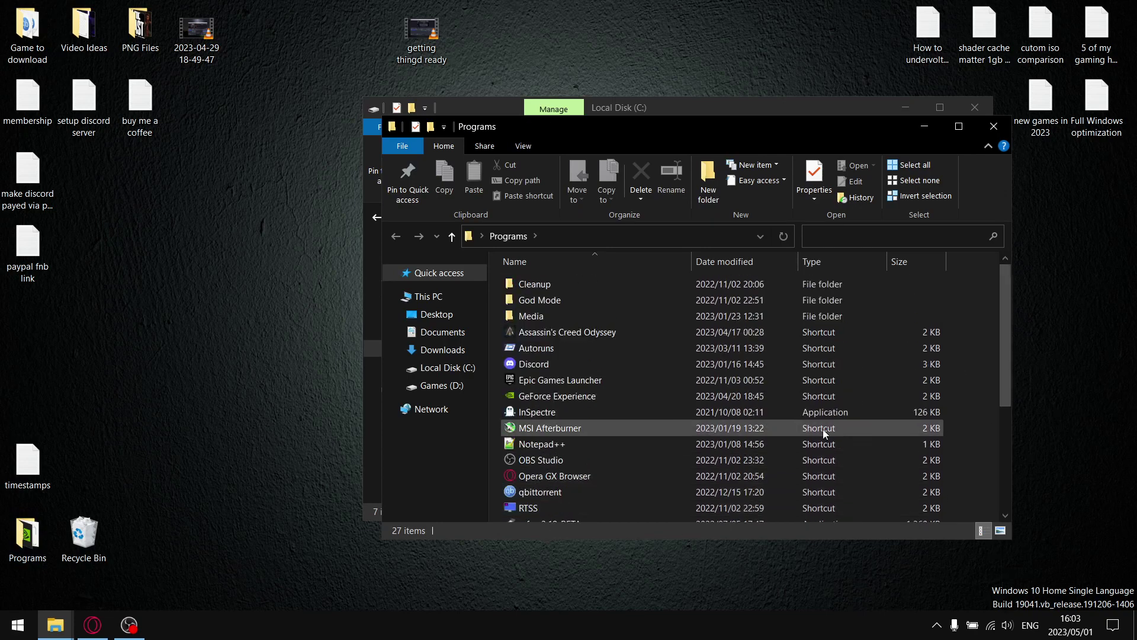
left_click_drag(1004, 375, 993, 473)
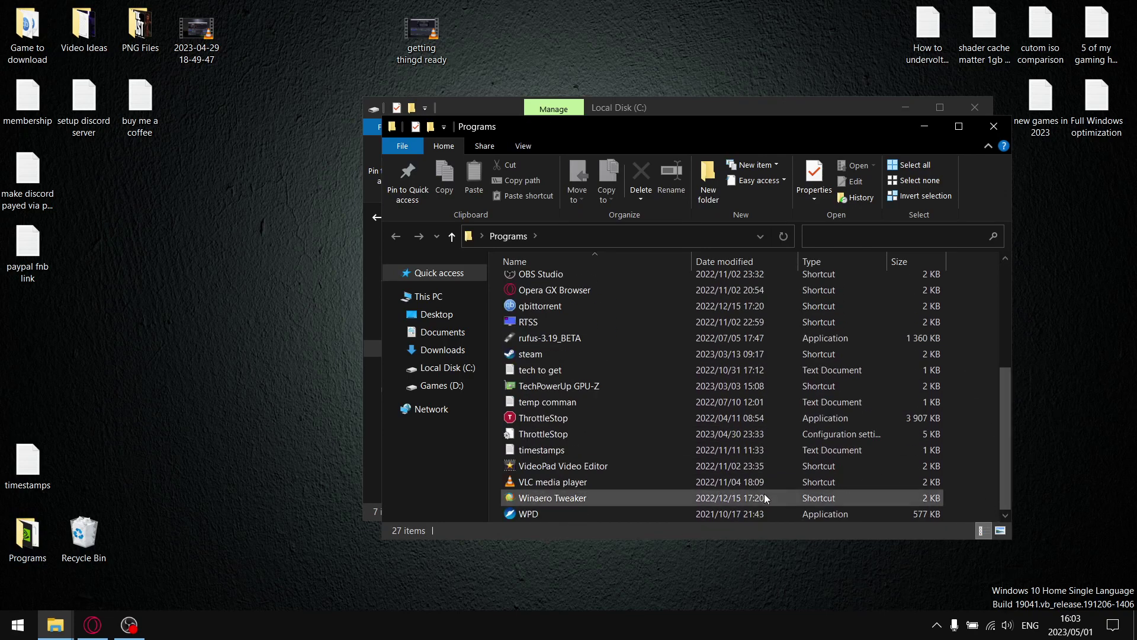
double_click(550, 384)
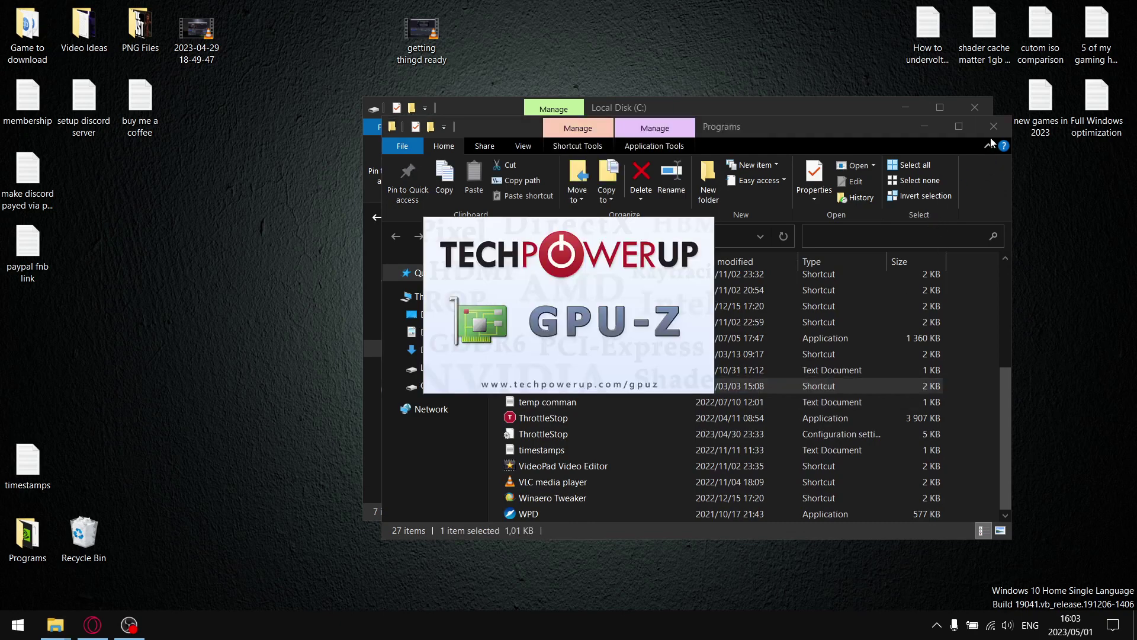
- Close both Explorer windows and inspect the GeForce GTX 1650's details, including its 1680 MHz boost
left_click(993, 126)
left_click(974, 107)
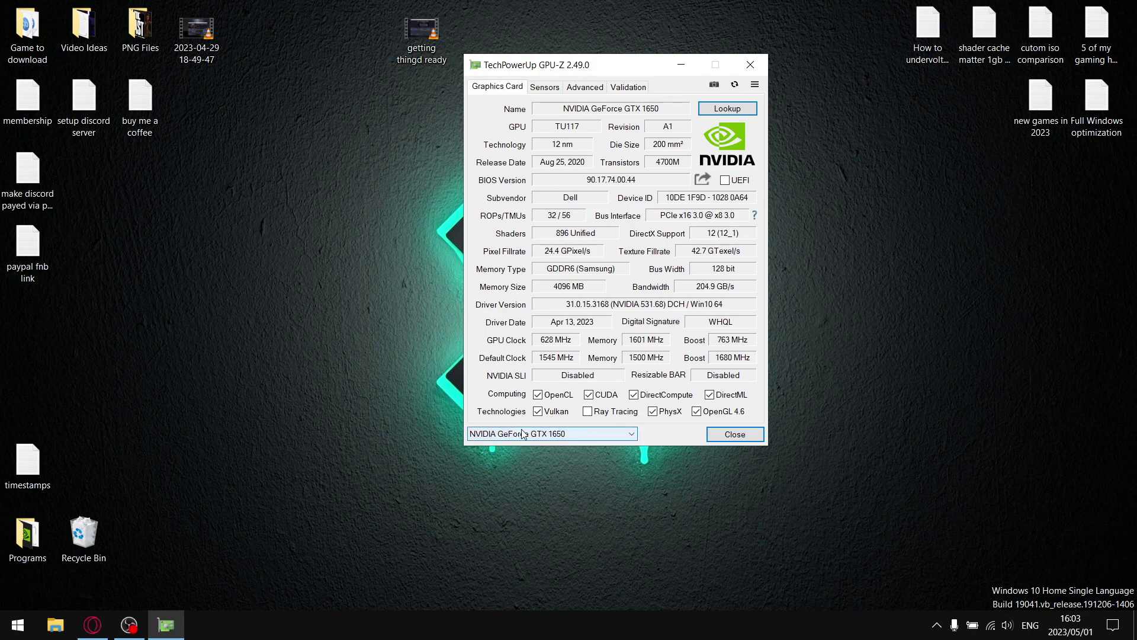
left_click(550, 434)
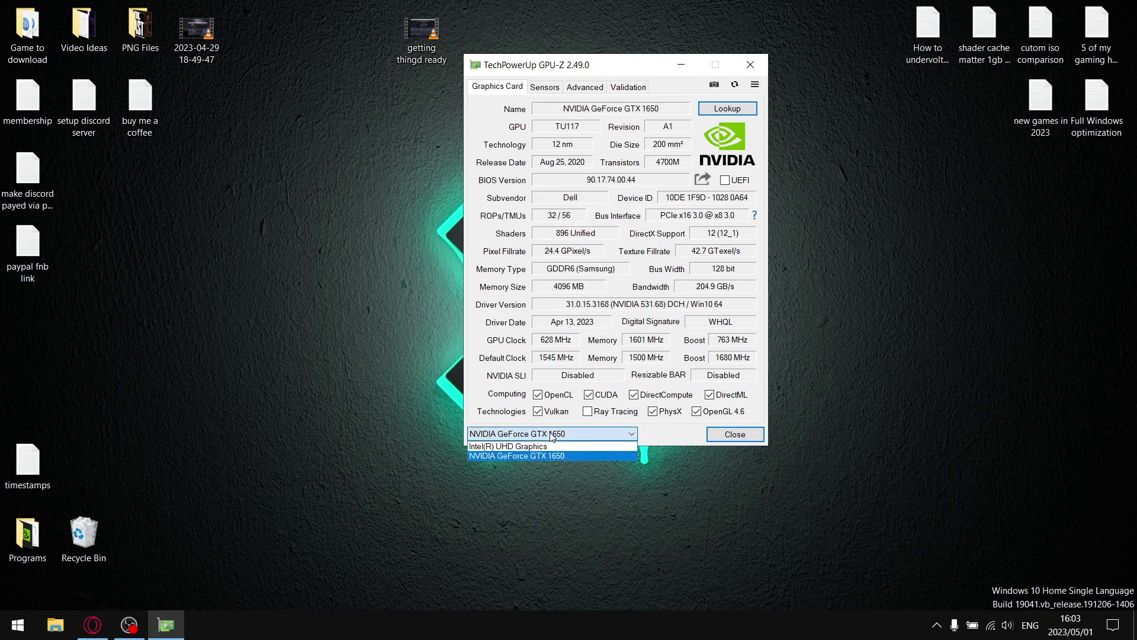
left_click(597, 437)
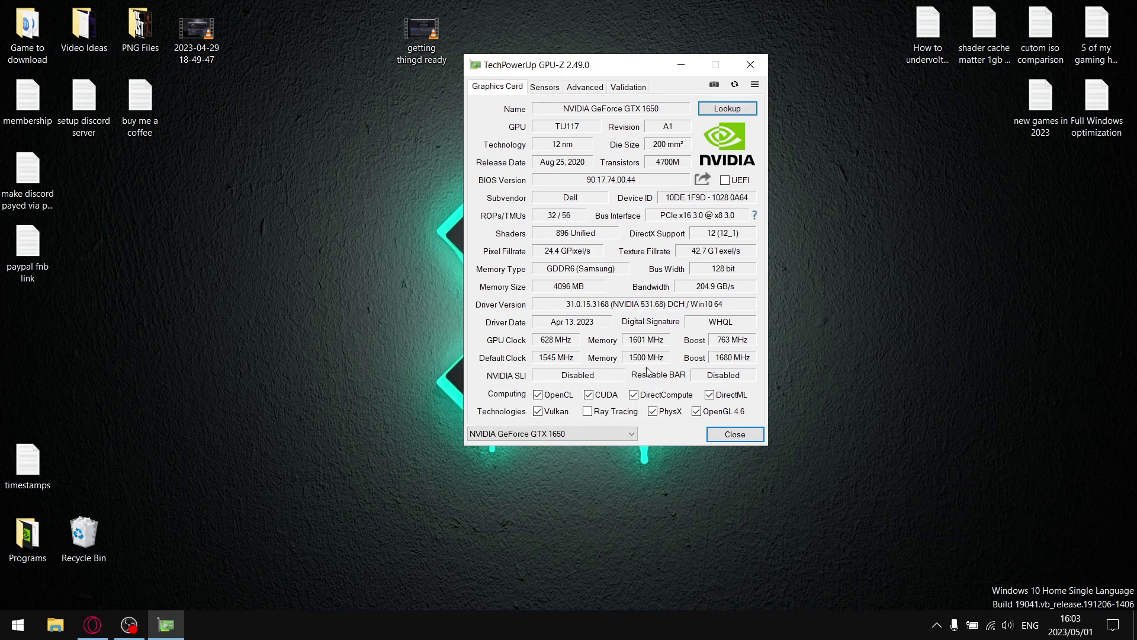
mouse_move(728, 366)
- Hide GPU-Z and launch MSI Afterburner from the hidden tray icons
mouse_move(727, 362)
left_click(681, 64)
left_click(938, 626)
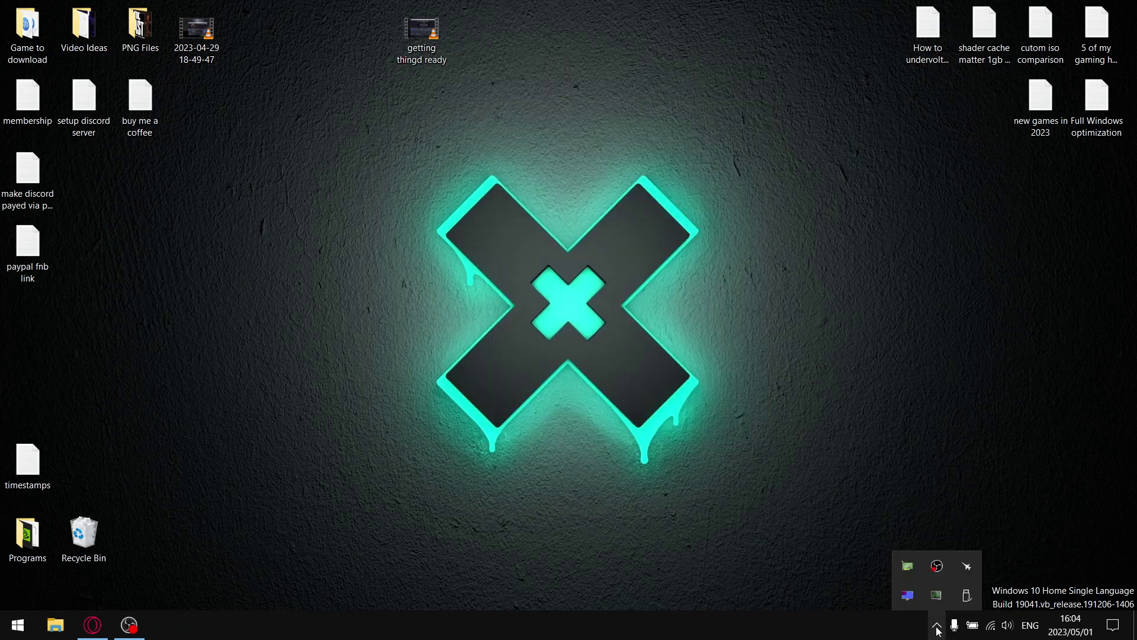
left_click(979, 567)
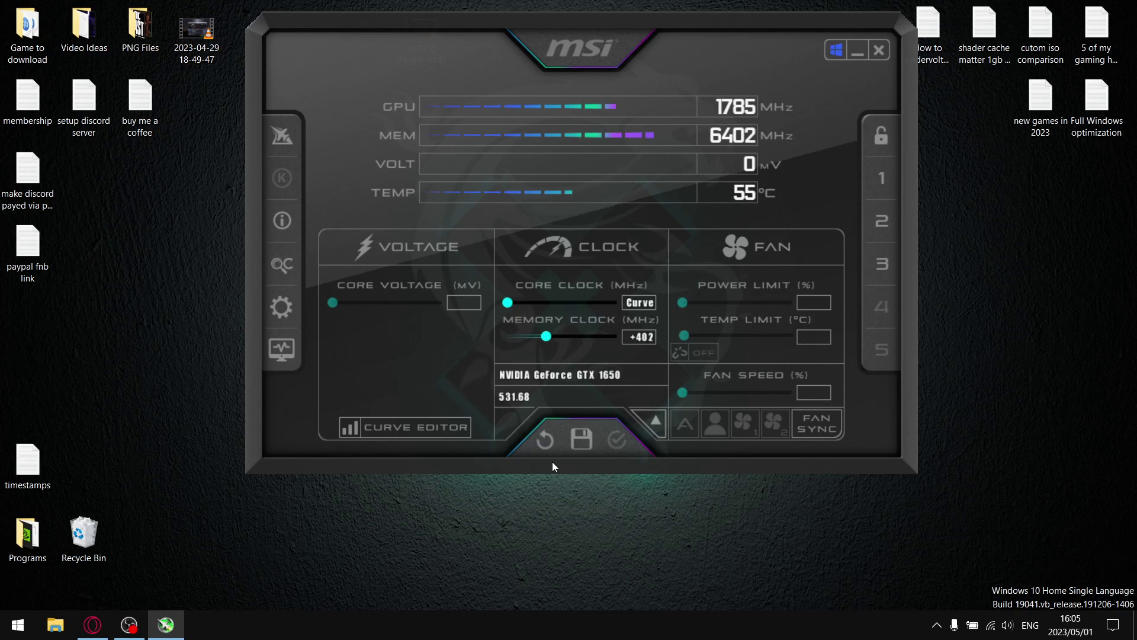
- Reset clocks to default, save them to profile 3, lock the profiles and select profile 3
left_click(545, 440)
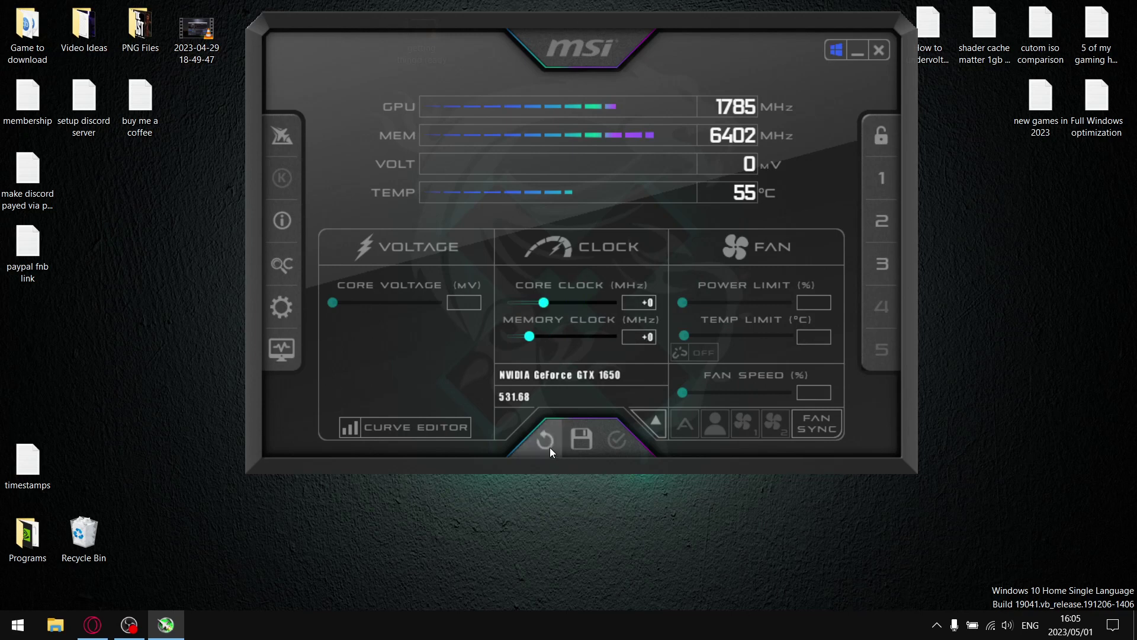
left_click(589, 441)
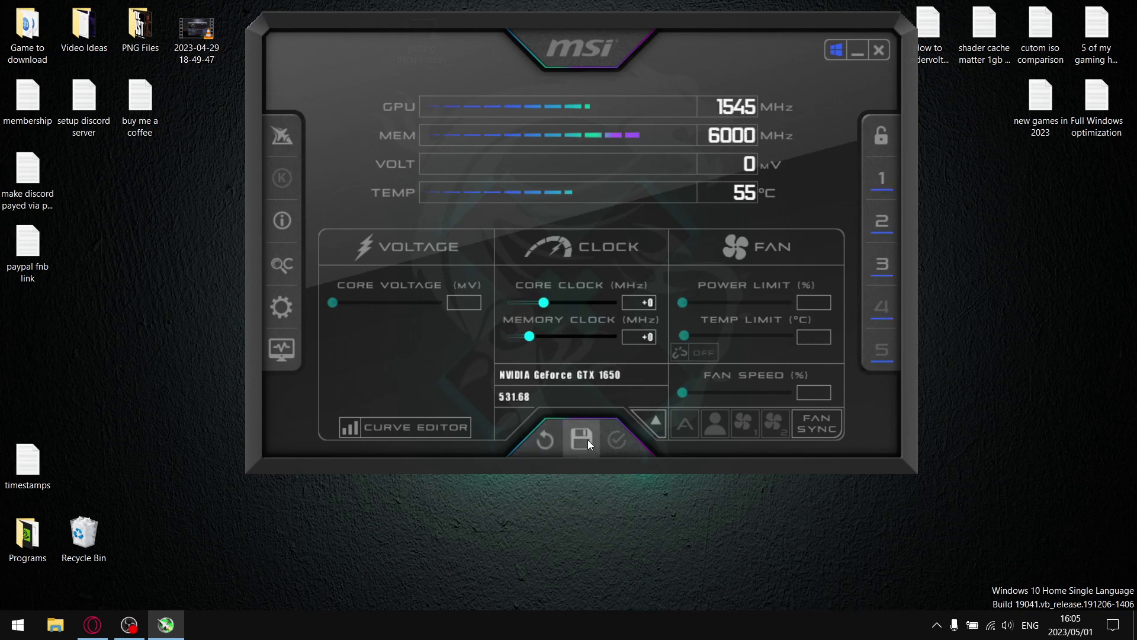
left_click(877, 266)
left_click(876, 140)
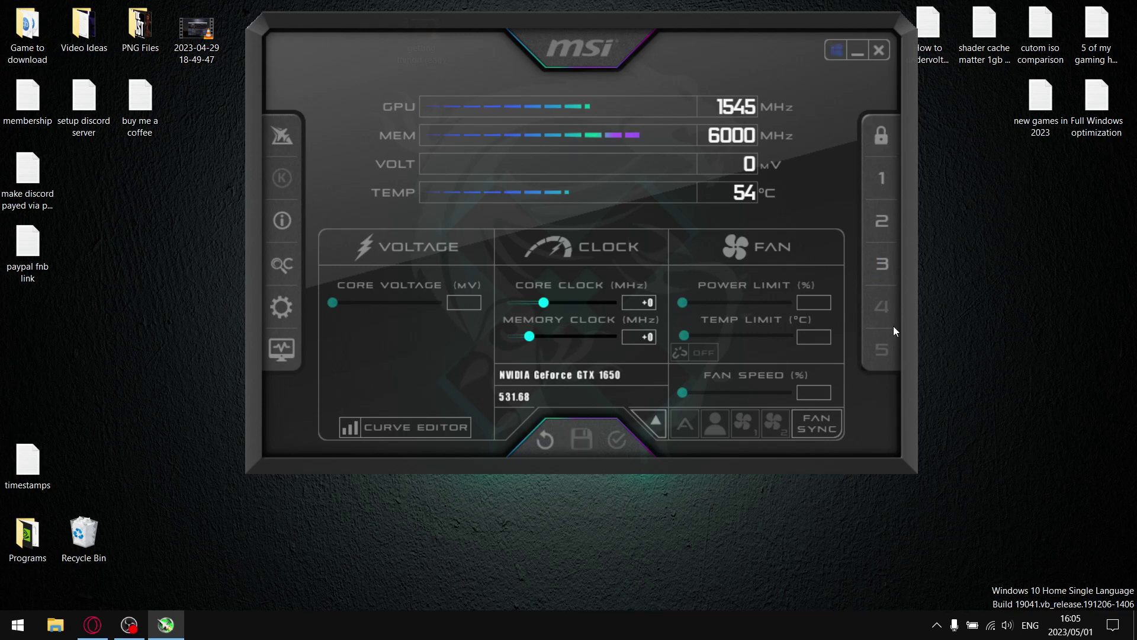
left_click(883, 269)
- Unlock the profiles and reopen the voltage/frequency curve editor
left_click(409, 432)
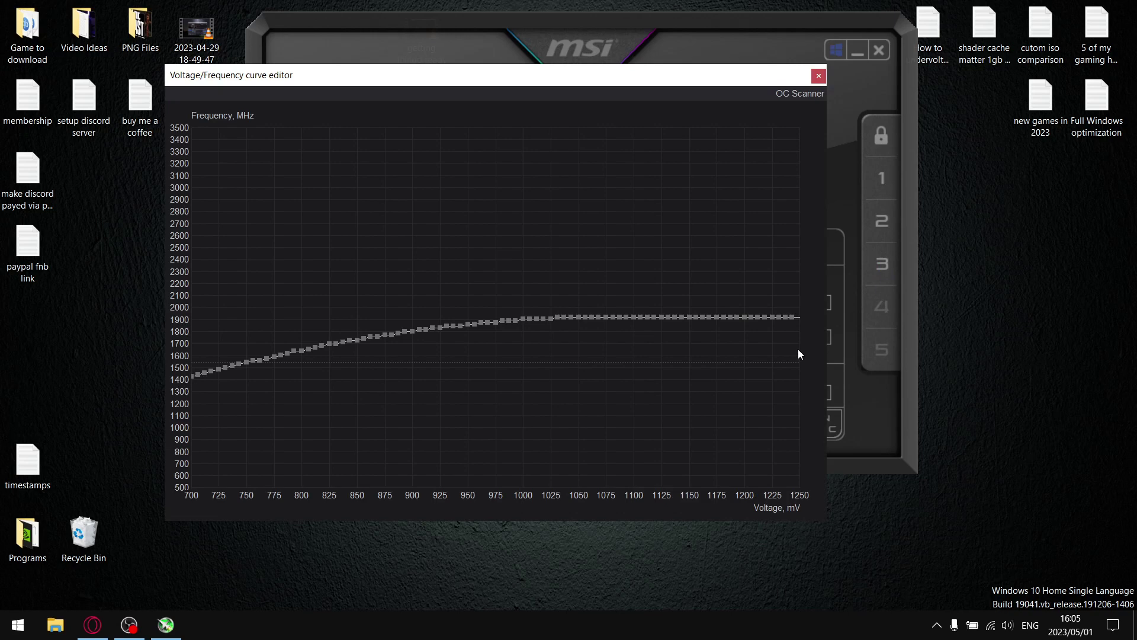
left_click(819, 80)
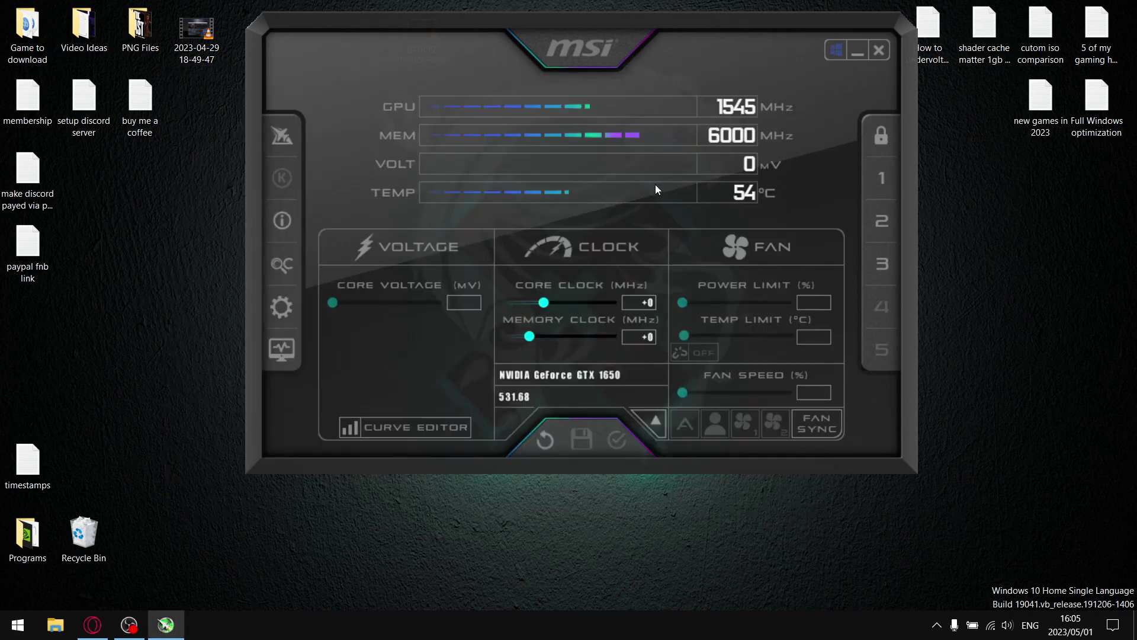
left_click(883, 136)
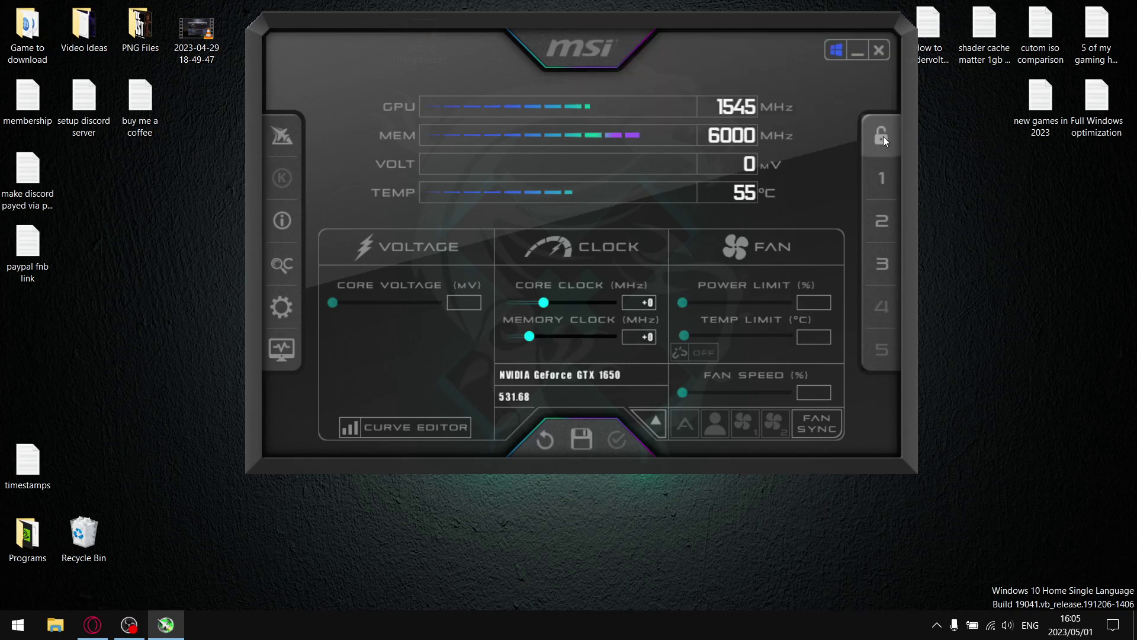
left_click(452, 429)
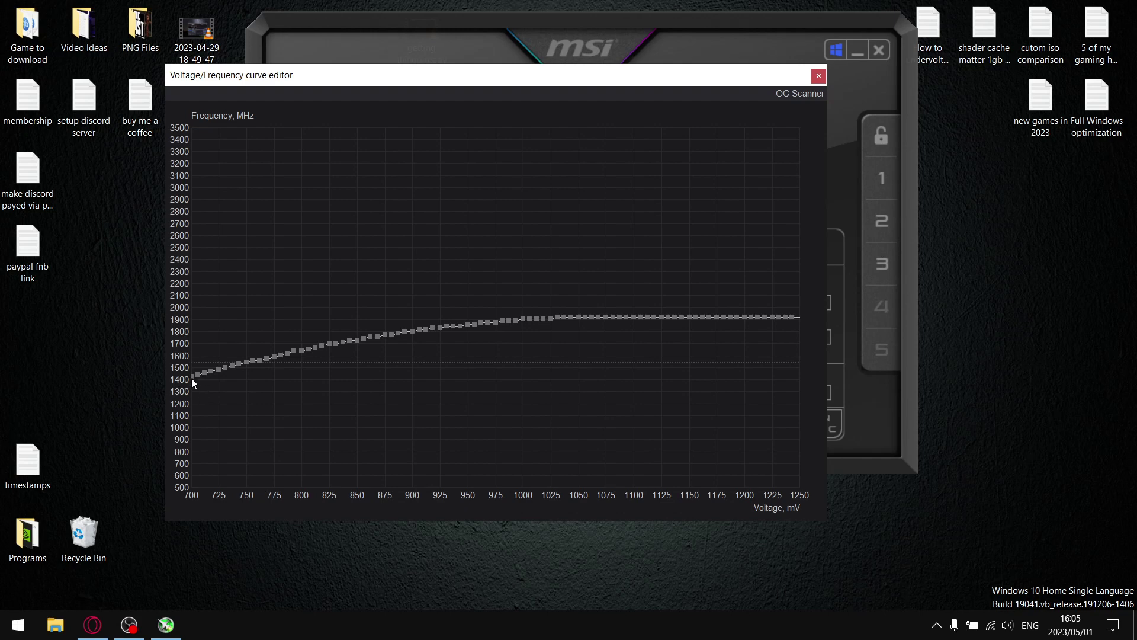
- Lower the whole voltage/frequency curve and select the 900 mV point
left_click_drag(192, 379, 191, 502)
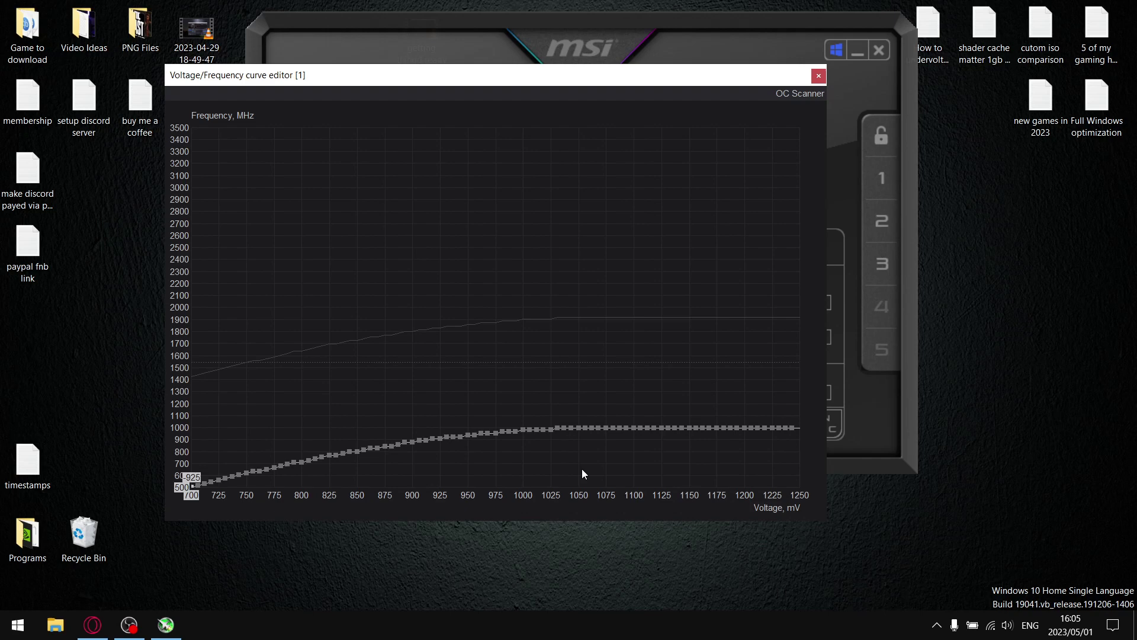
left_click(414, 443)
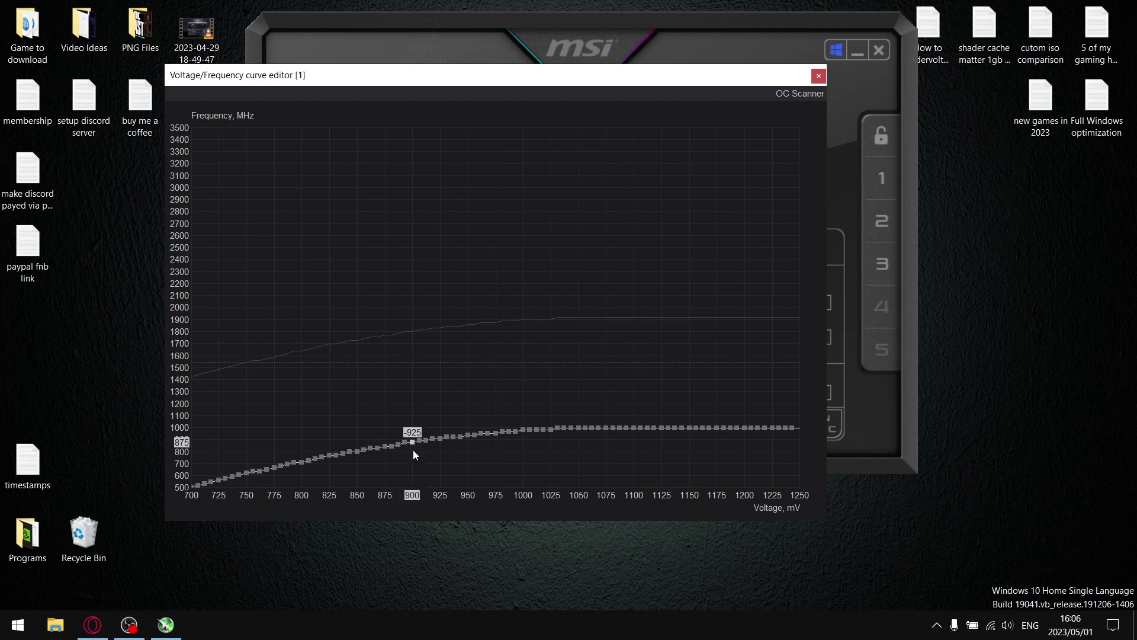
left_click(273, 468)
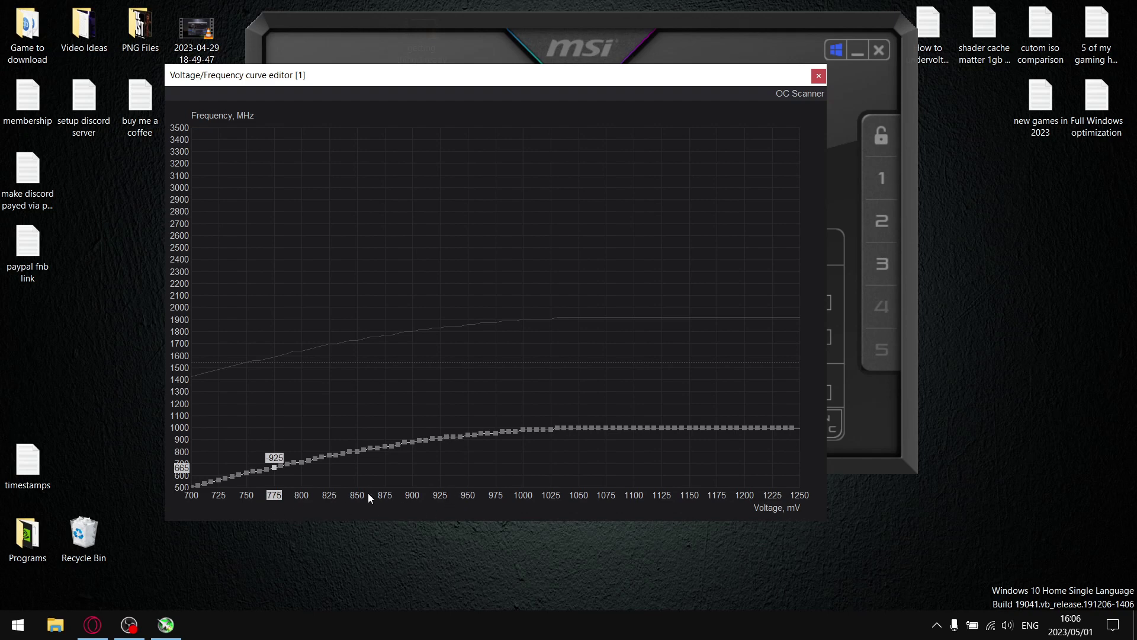
left_click(357, 451)
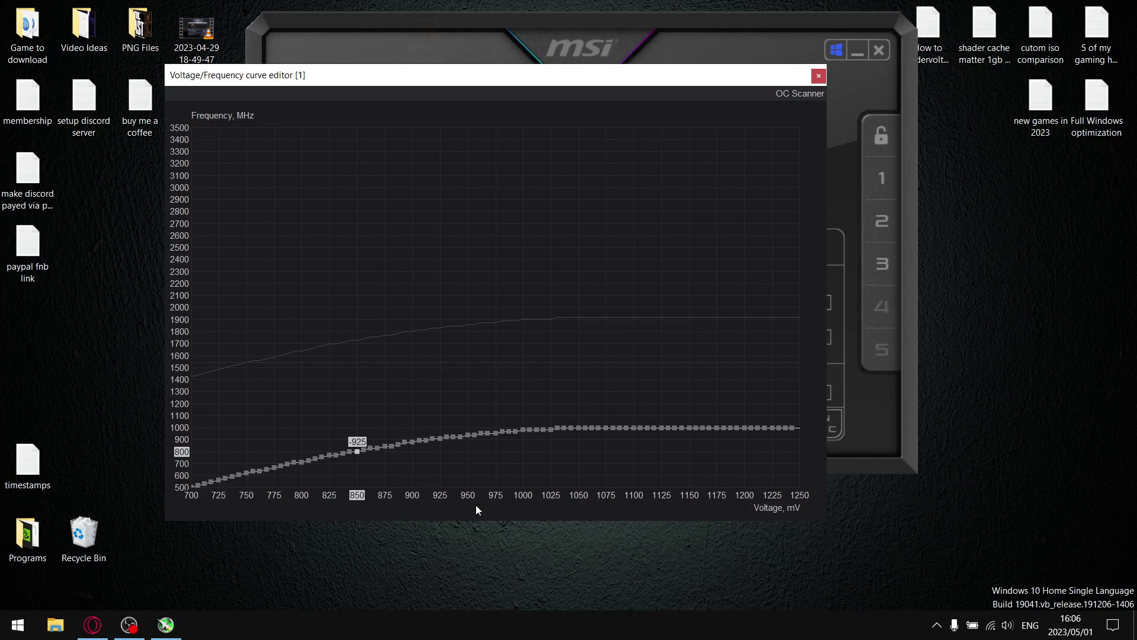
left_click(412, 443)
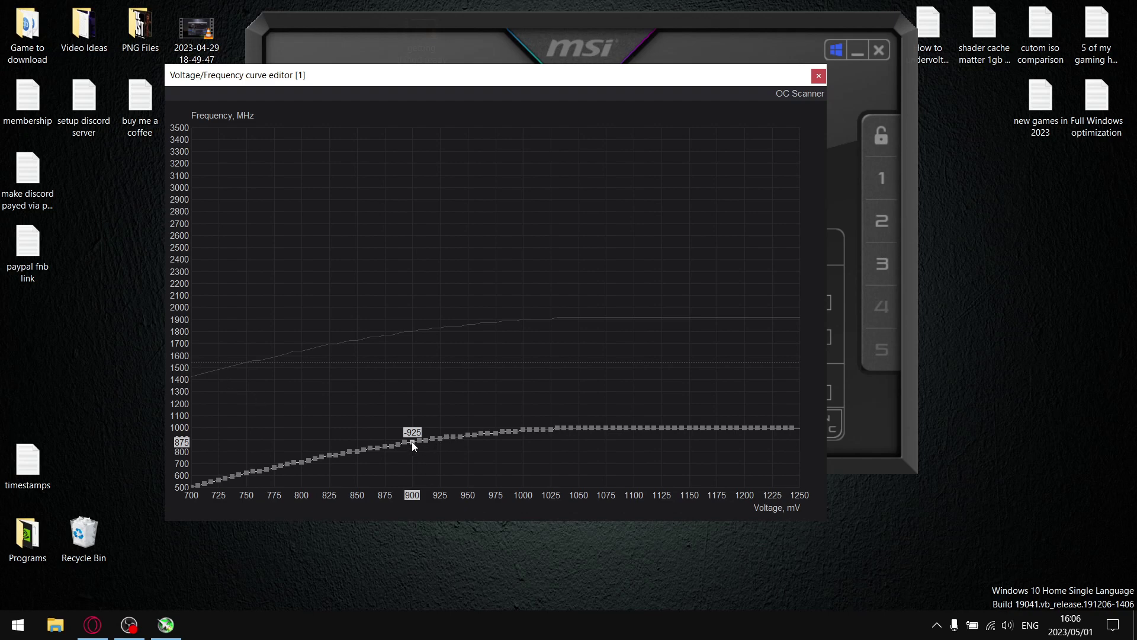
- Raise the 900 mV point to about 1785 MHz, lock it, and apply the curve
left_click_drag(412, 444, 417, 333)
key("Down")
key("Down")
key("Down")
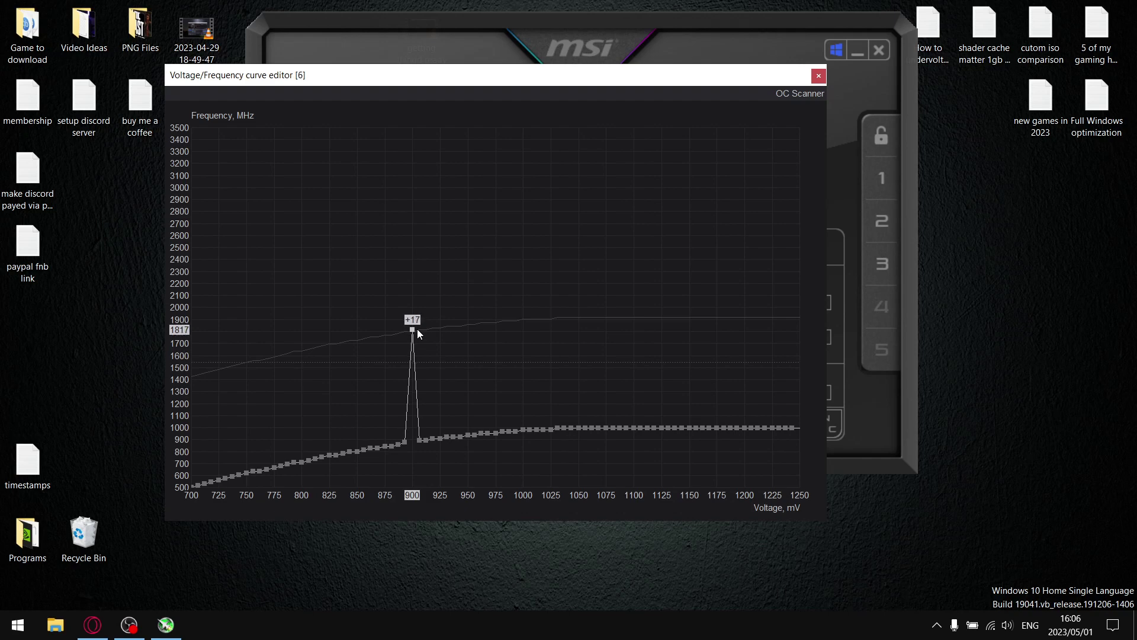
key("Down")
key("Down")
key("Down")
key("Down")
key("Down")
key("Down")
key("Down")
key("Down")
key("Down")
key("Down")
key("Down")
key("Down")
key("Down")
key("Down")
key("Down")
key("Down")
key("Down")
key("Down")
key("Down")
key("Down")
key("Down")
key("Down")
key("Down")
key("Down")
key("Down")
key("Down")
key("Down")
key("l")
left_click_drag(637, 85, 463, 65)
left_click_drag(794, 28, 938, 36)
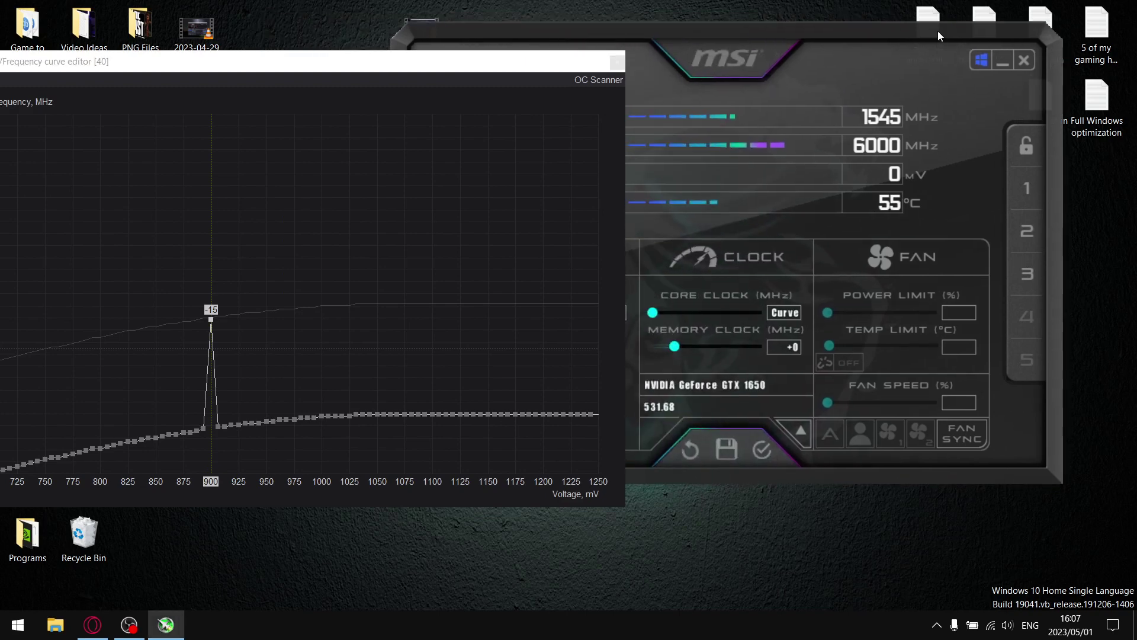
left_click(769, 457)
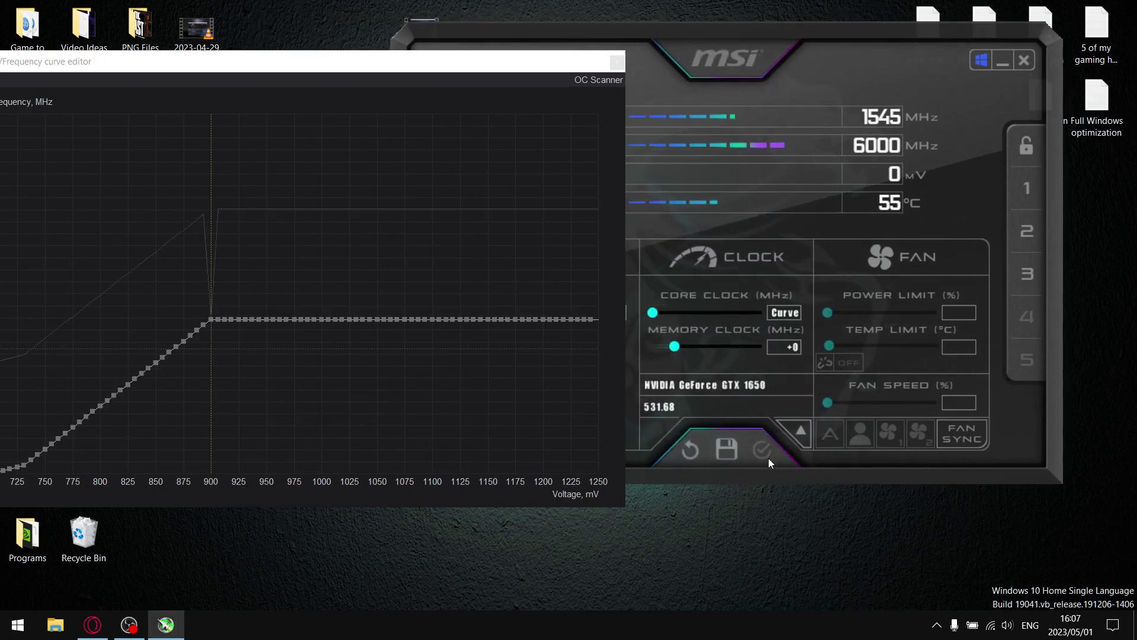
left_click_drag(429, 65, 566, 63)
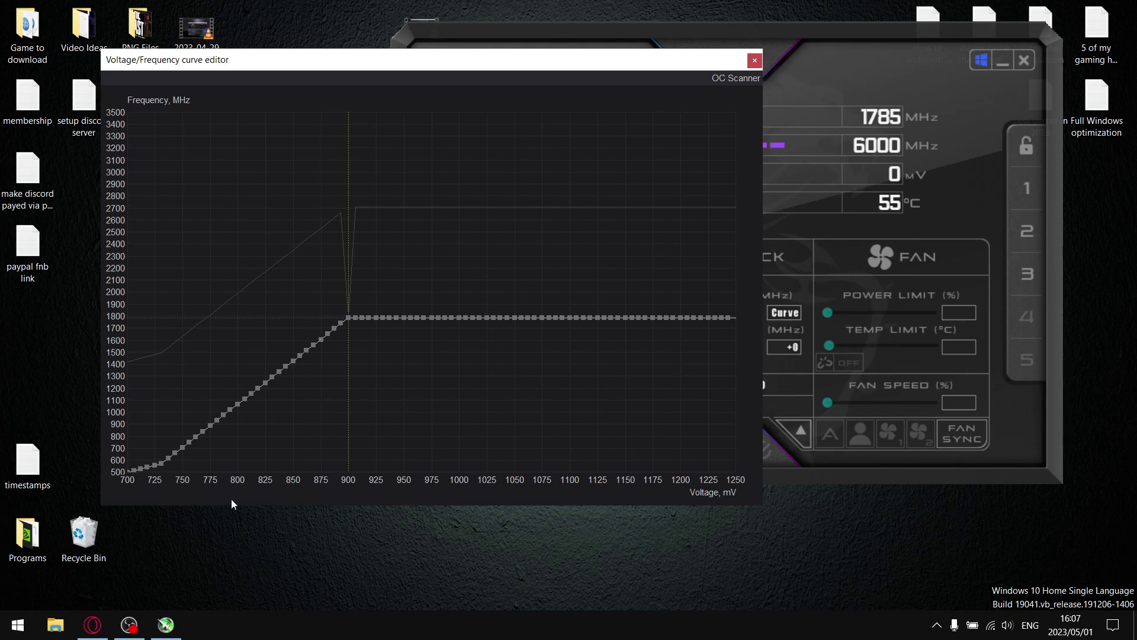
left_click_drag(489, 68, 452, 69)
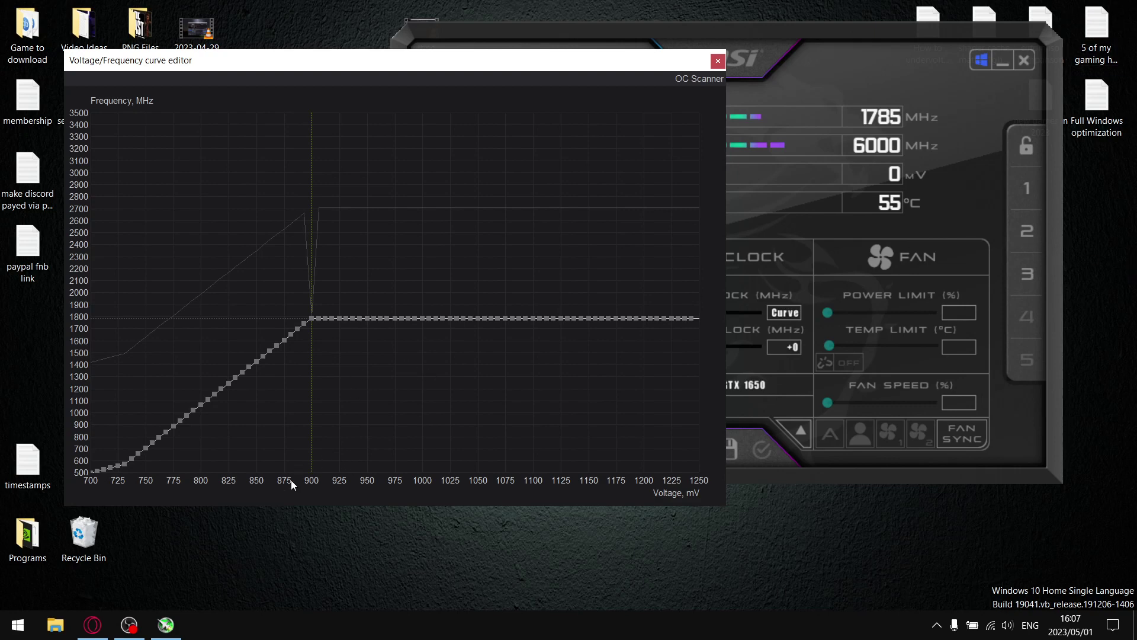
- Close the curve editor, load profile 3, reset clocks and save the defaults to profile 3
left_click(718, 61)
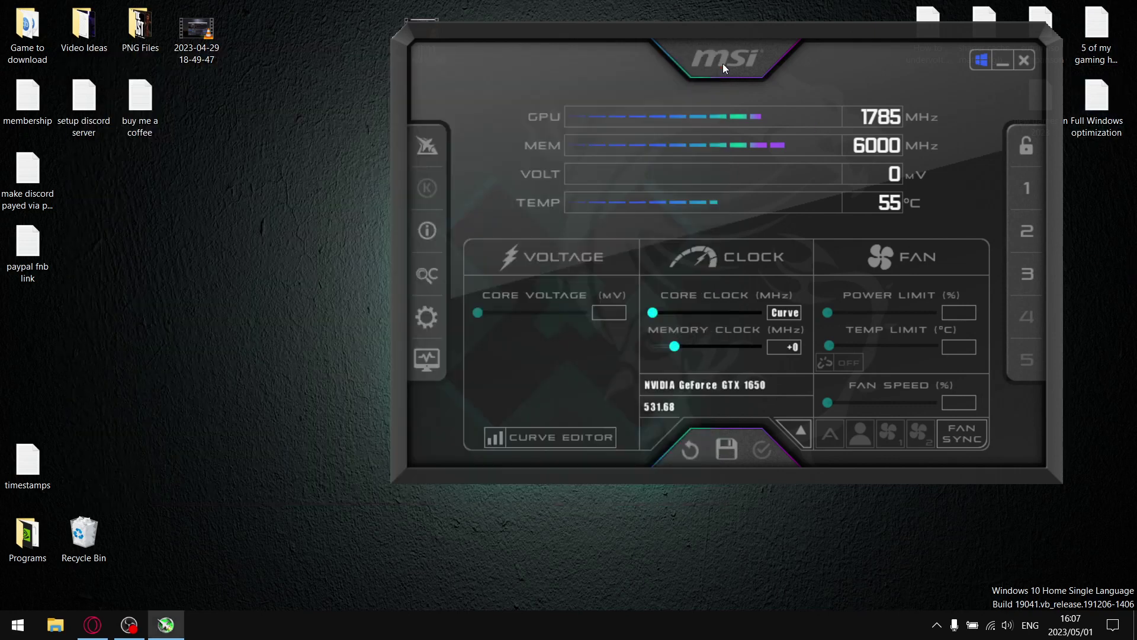
left_click(1028, 281)
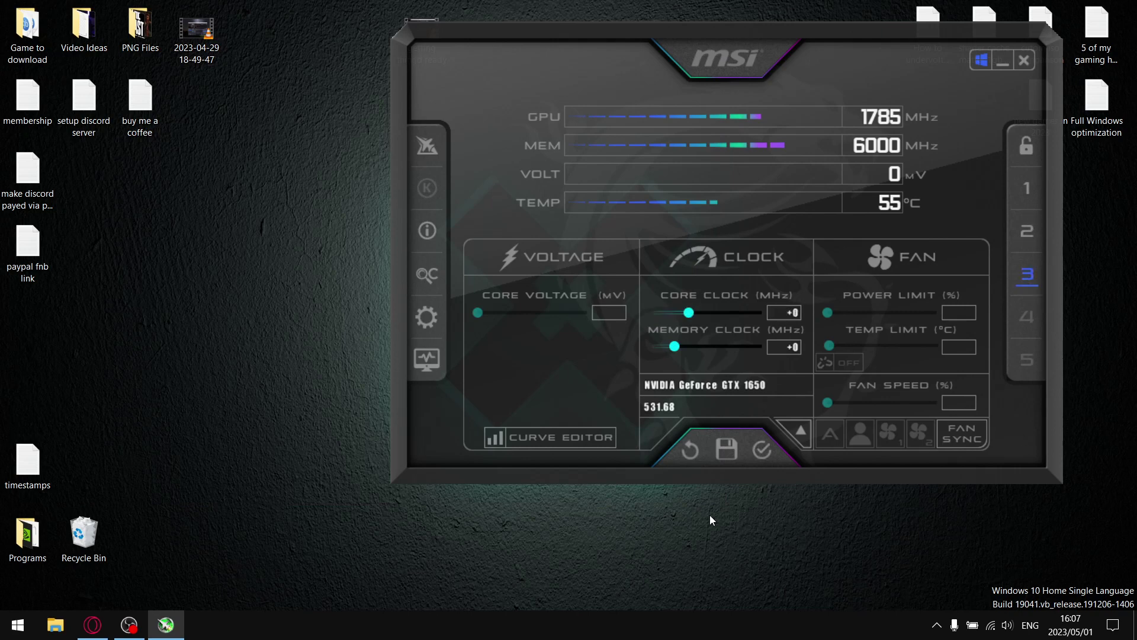
left_click(699, 456)
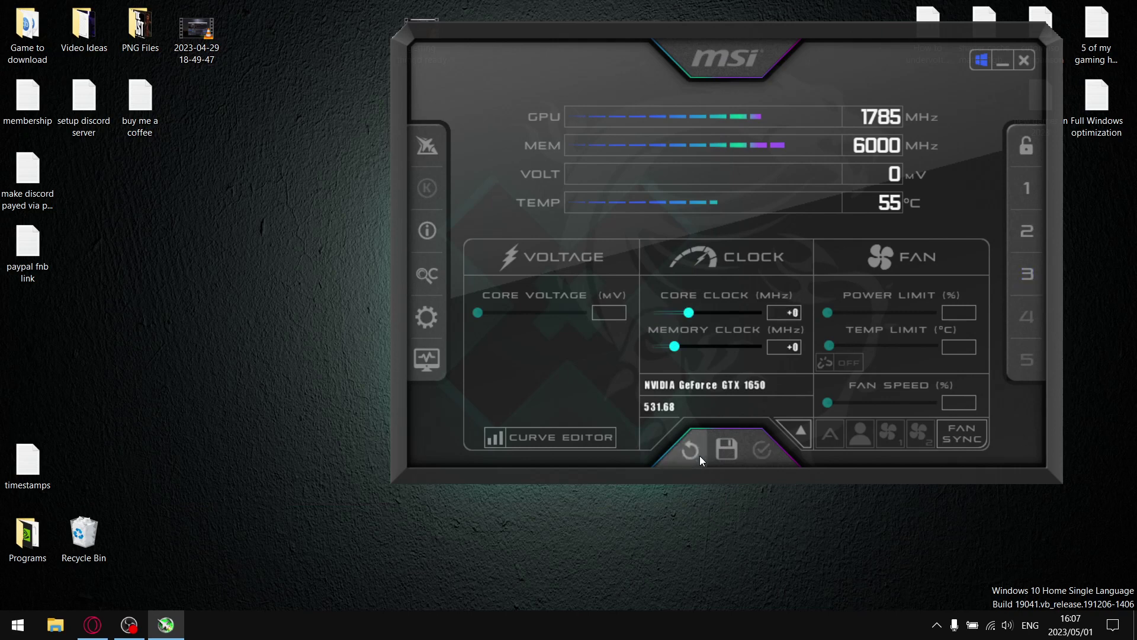
left_click(720, 454)
left_click(1028, 281)
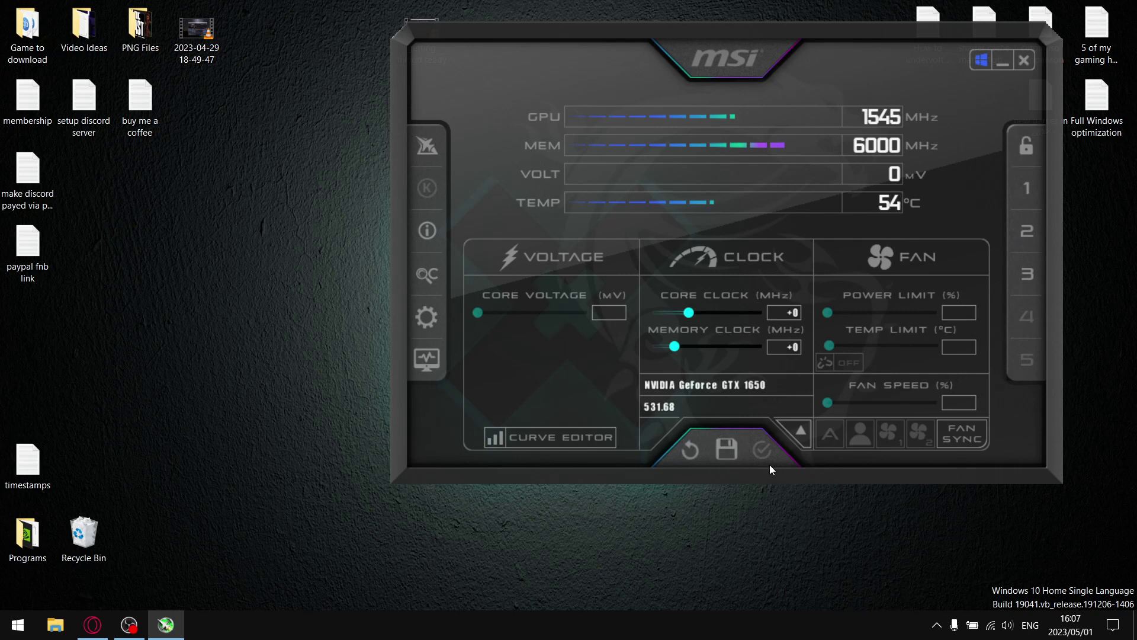
- Lower the curve, raise the 875 mV point to 1785 MHz, lock it and apply
left_click(576, 449)
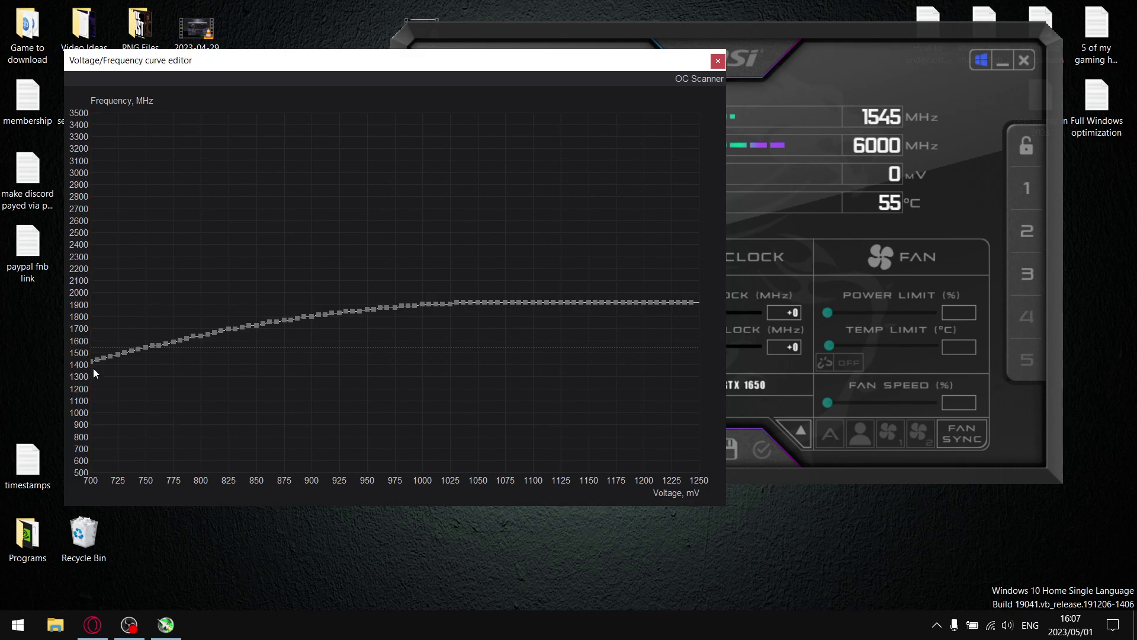
left_click_drag(90, 362, 83, 536)
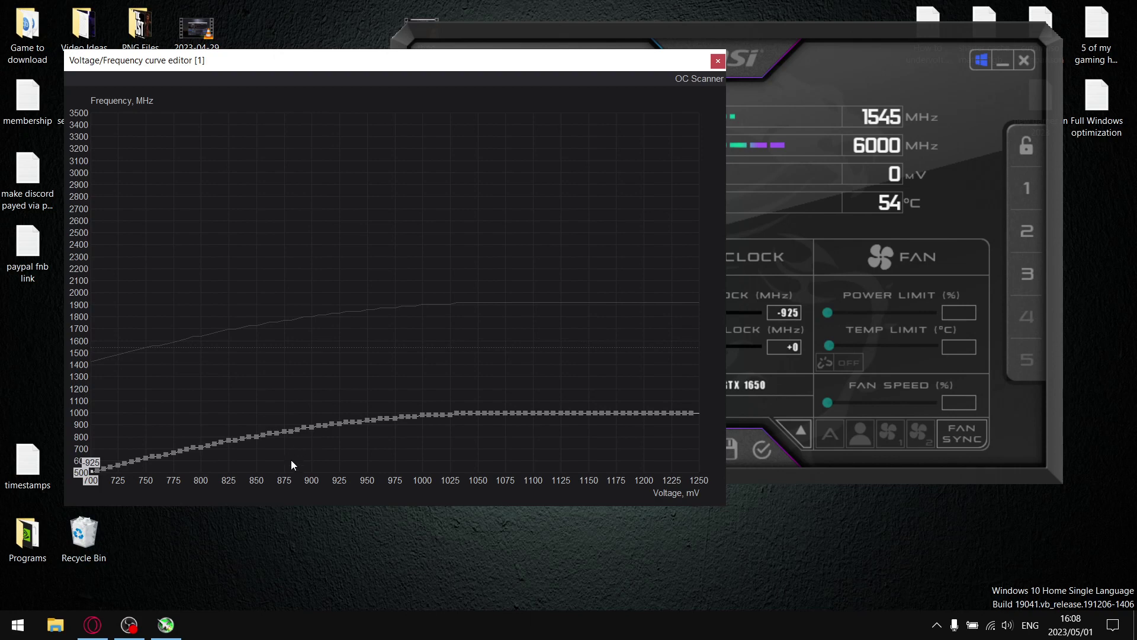
left_click(283, 432)
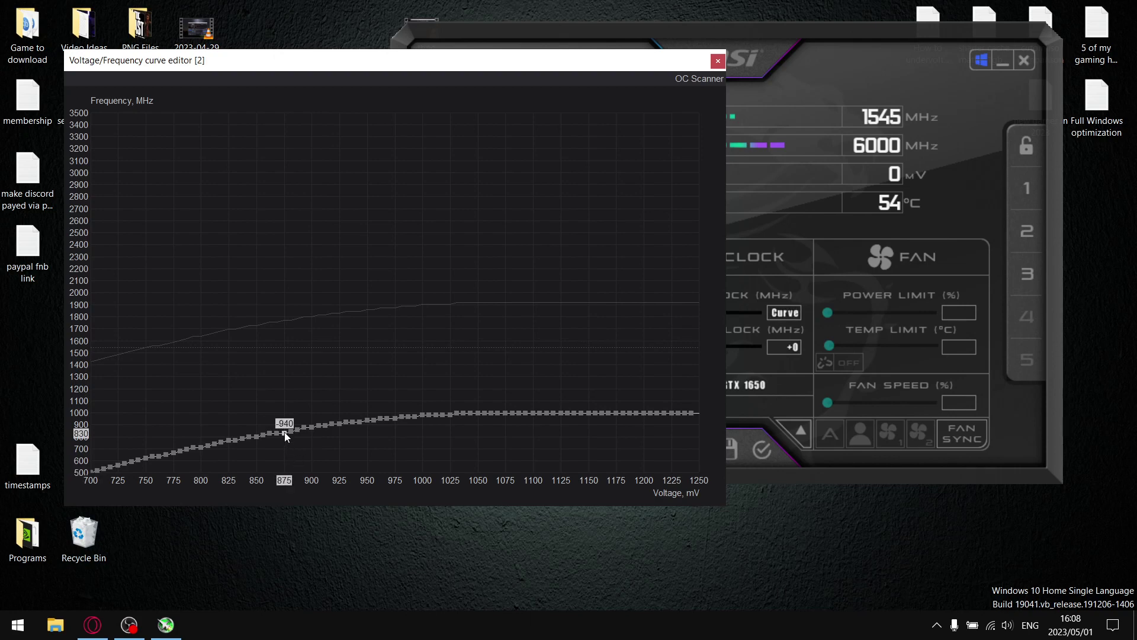
left_click_drag(284, 432, 294, 318)
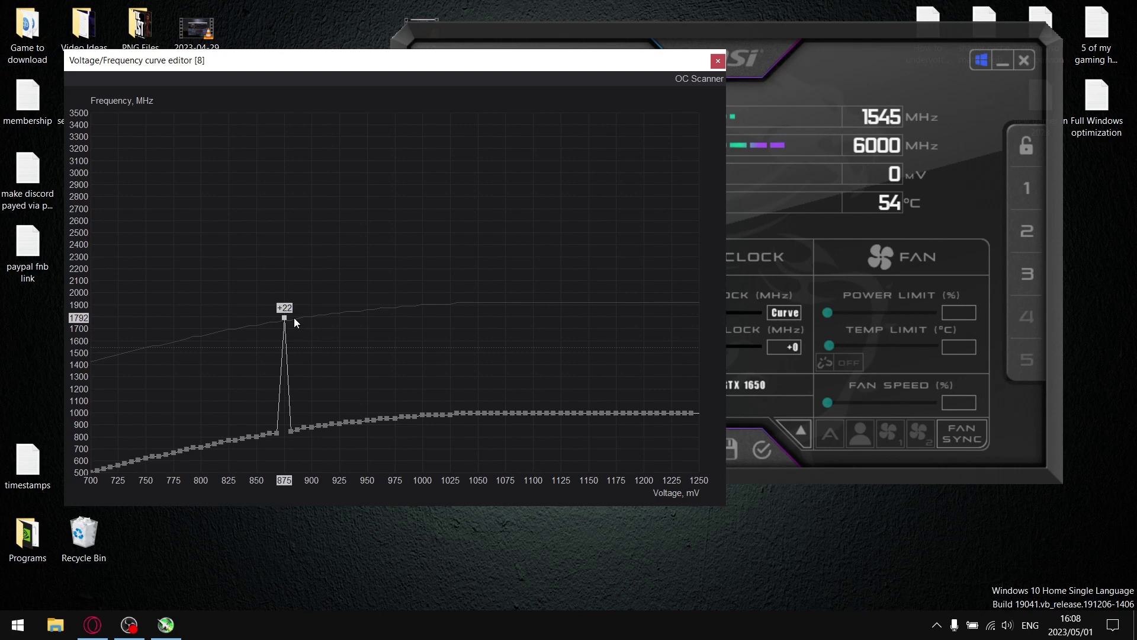
key("Down")
key("Down")
key("Down")
key("Down")
key("Down")
key("l")
left_click(760, 464)
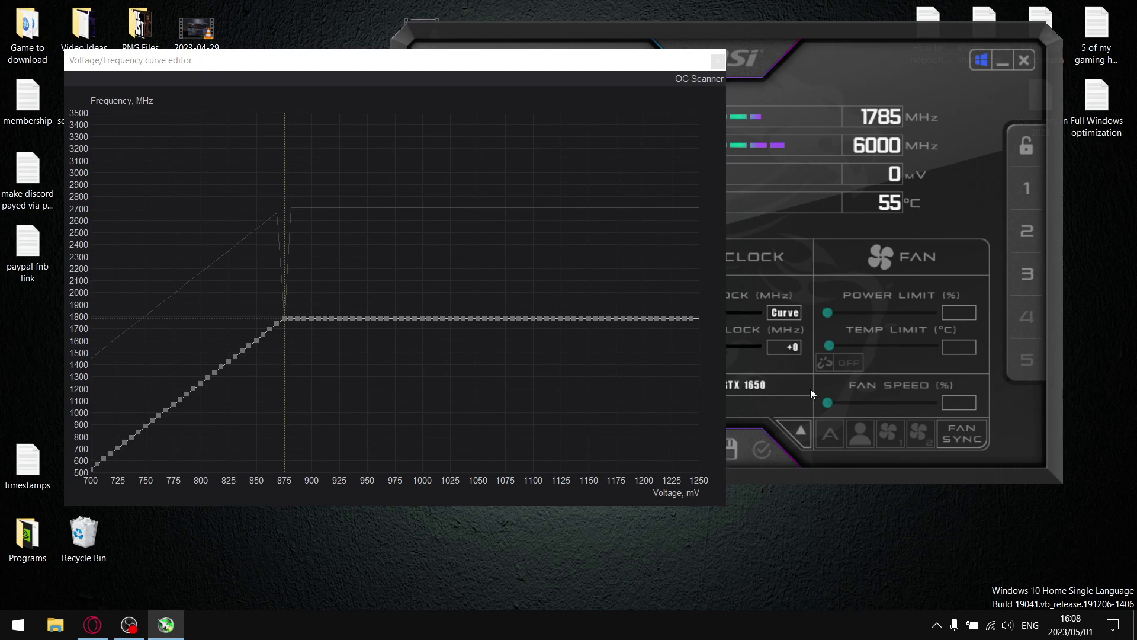
- Save the 875 mV curve settings to profile 1
left_click(732, 460)
left_click(1026, 185)
left_click(1025, 142)
- Close the editor, unlock profiles, select profile 3, reset the clocks and reopen the curve editor
left_click(718, 60)
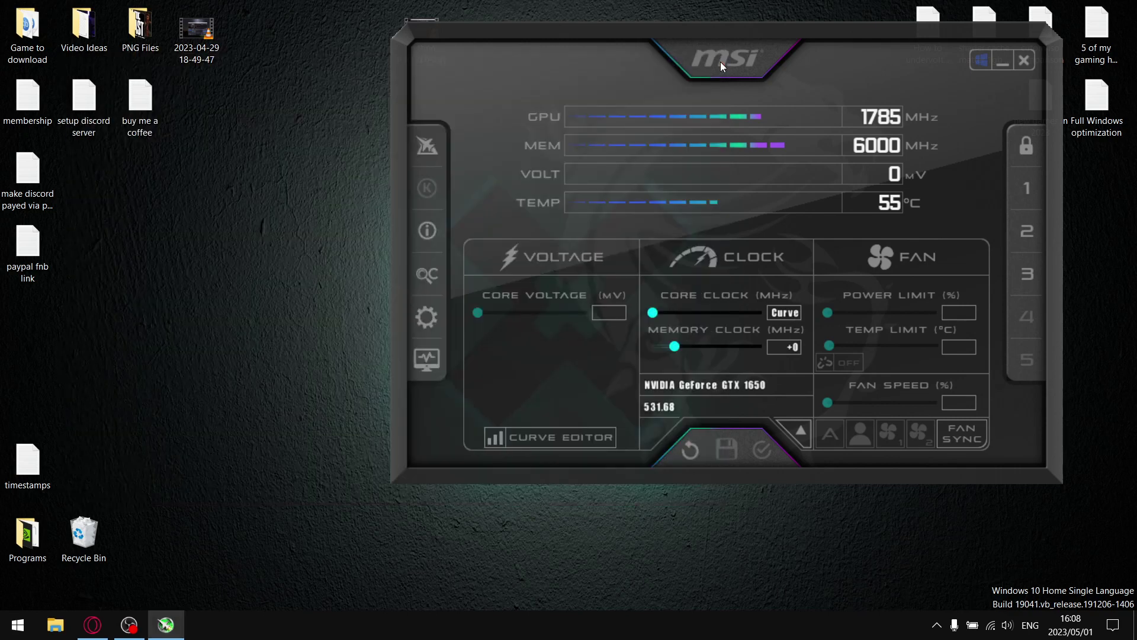
left_click_drag(807, 26, 724, 22)
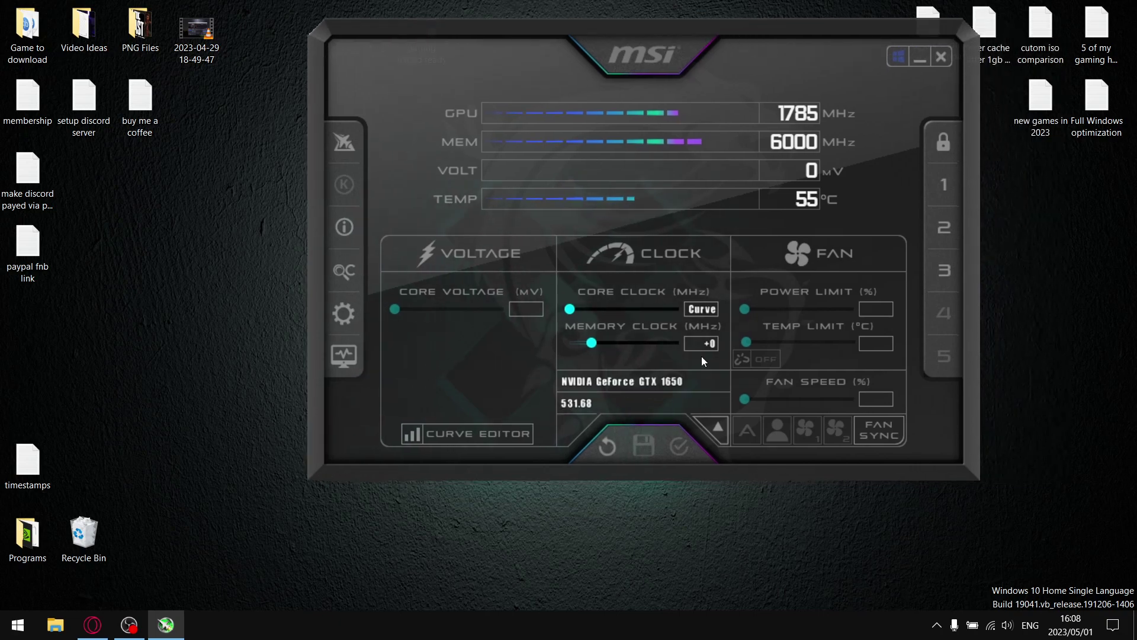
left_click(950, 143)
left_click(945, 277)
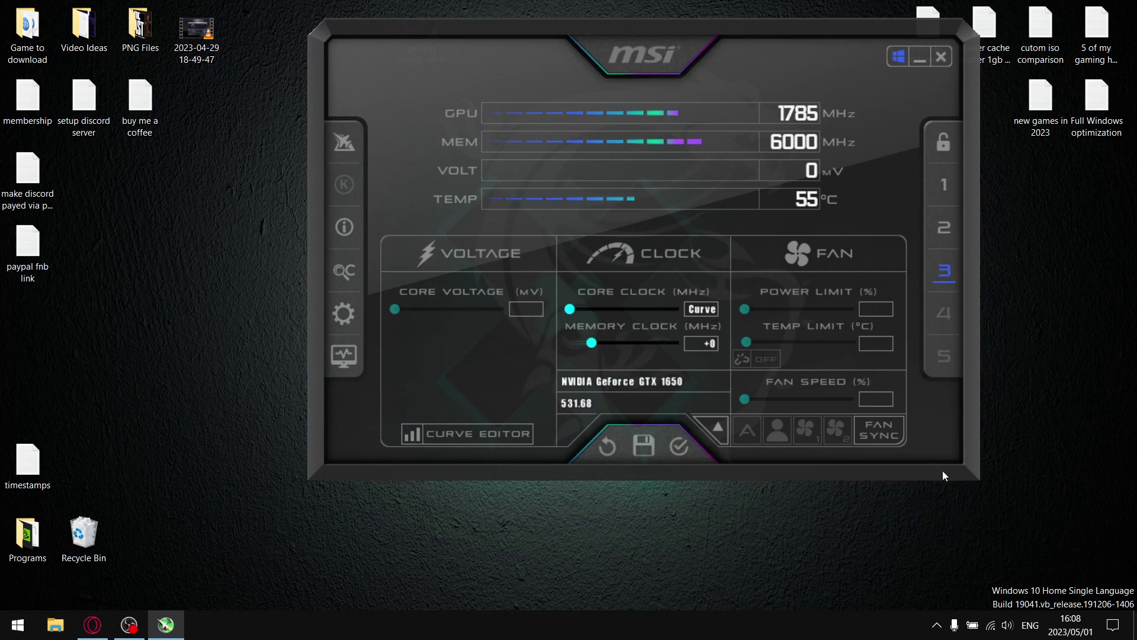
left_click(609, 453)
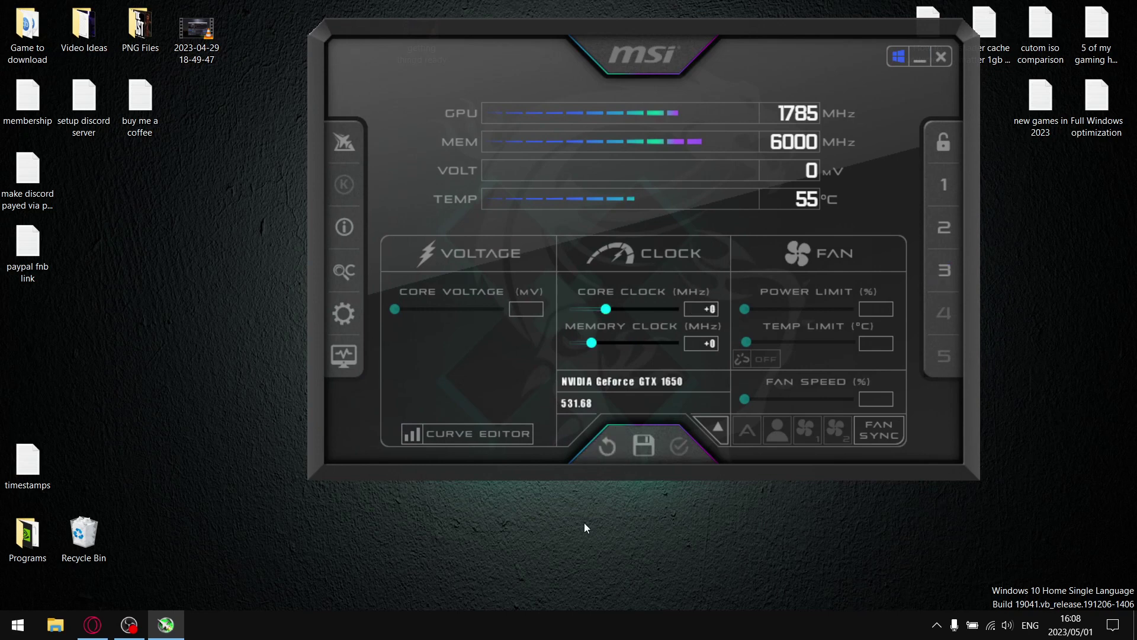
left_click(495, 444)
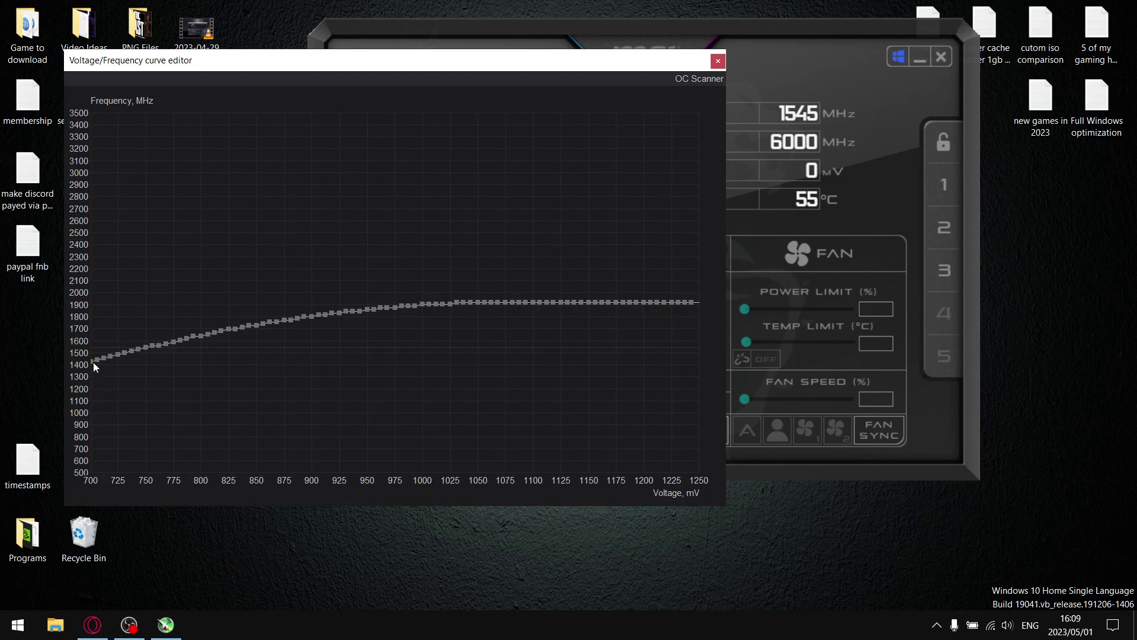
- Drop the curve to 500 MHz, raise the 850 mV point to about 1785 MHz, and apply
left_click_drag(93, 361, 340, 468)
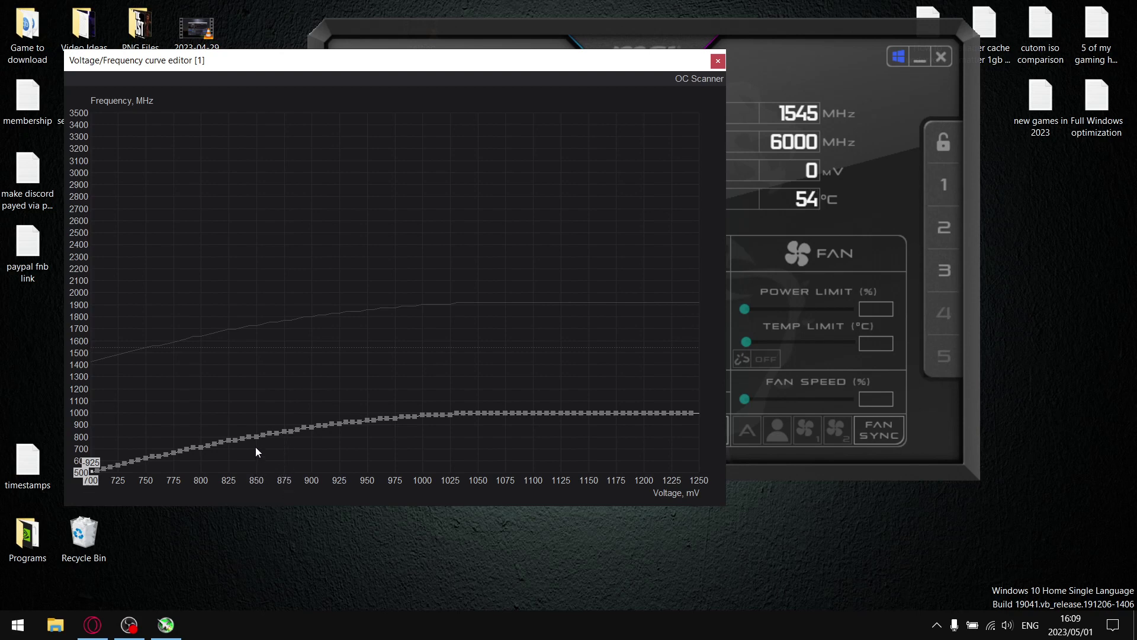
left_click_drag(256, 439, 264, 320)
key("Up")
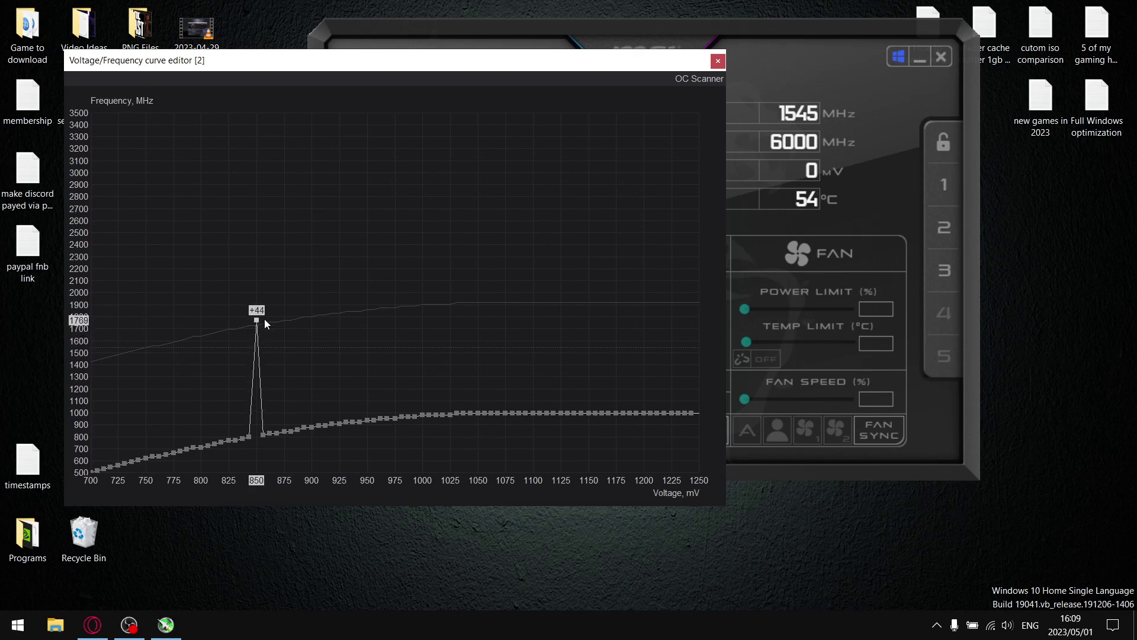
key("Up")
key("Up")
key("Up")
key("Up")
key("Up")
key("Up")
key("Up")
key("Up")
key("Up")
key("Up")
key("Up")
key("Up")
key("Up")
left_click_drag(613, 65, 554, 62)
left_click(687, 441)
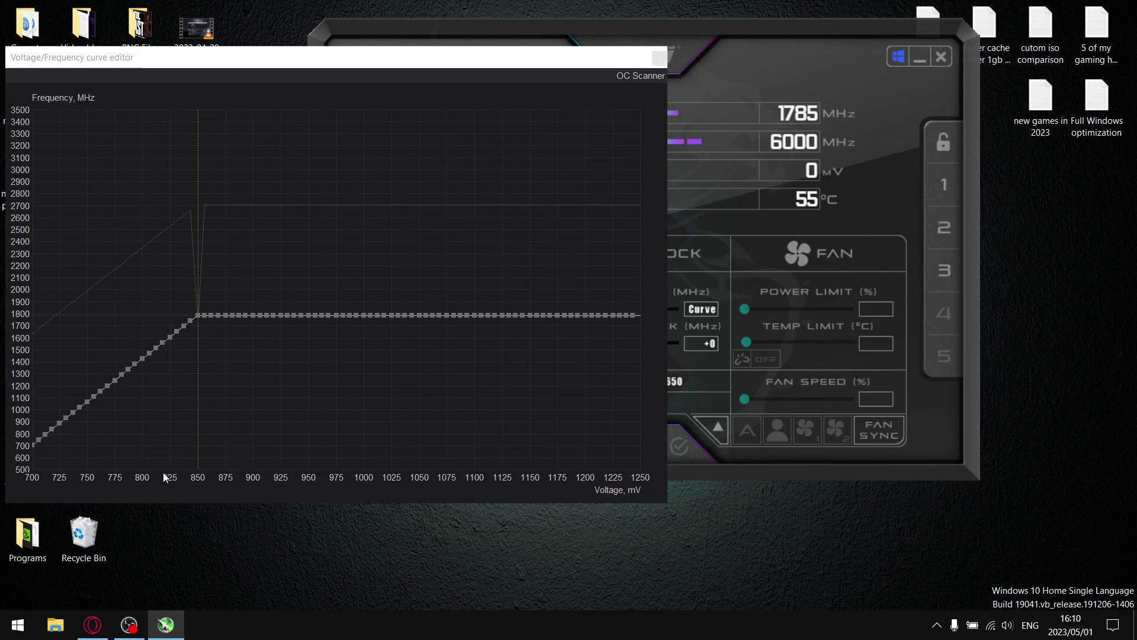
- Check the 825 mV point on the flattened curve, then close the curve editor
left_click(163, 343)
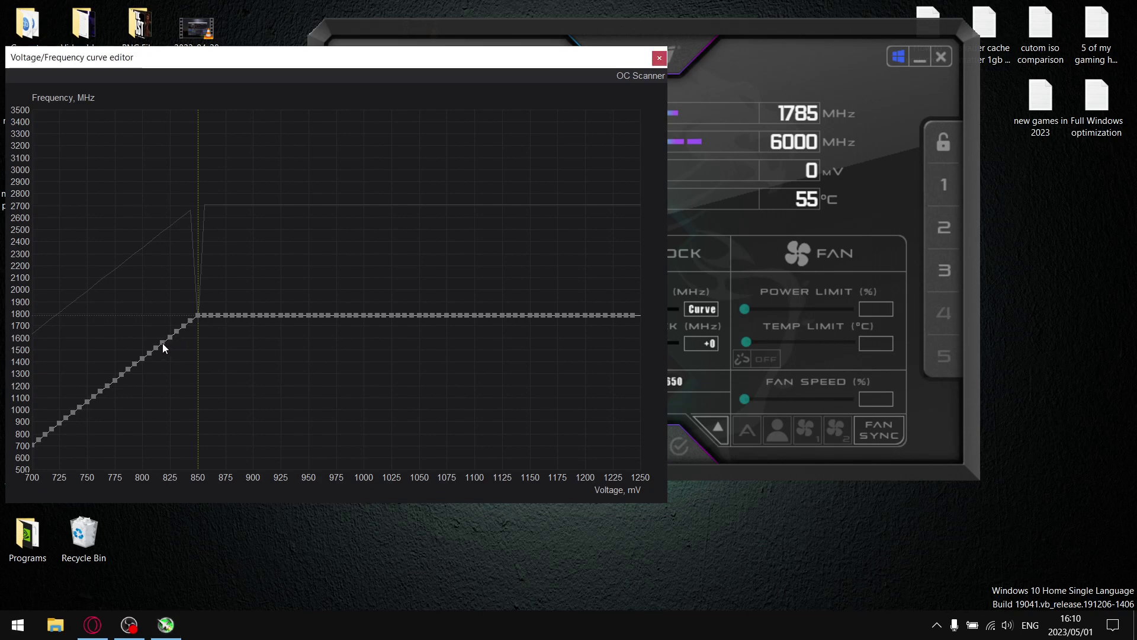
left_click(171, 338)
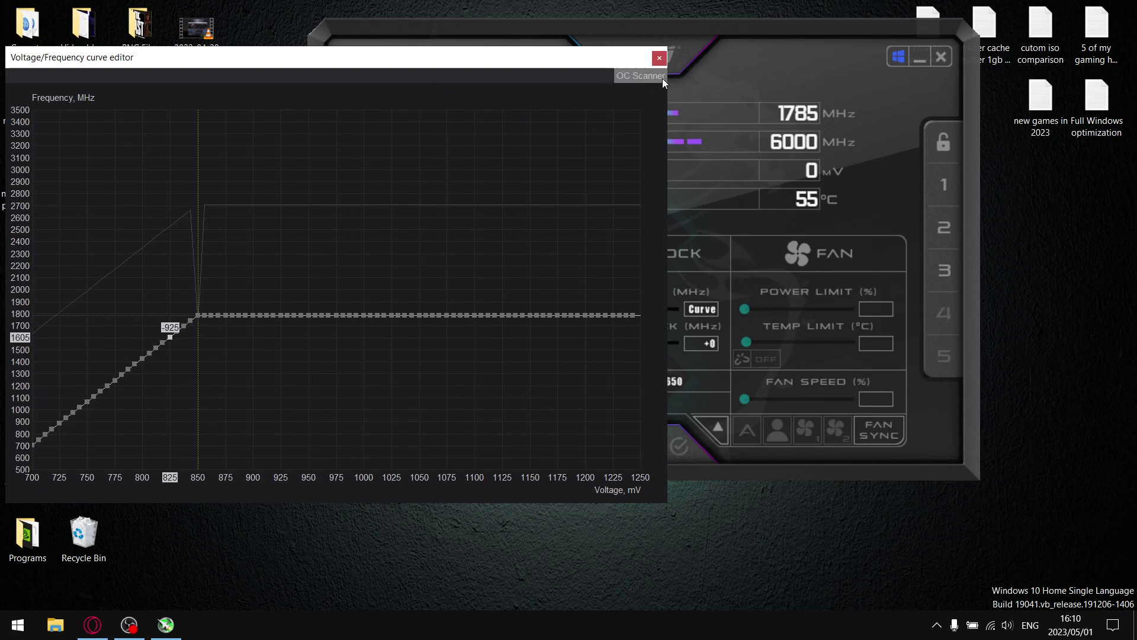
left_click(659, 57)
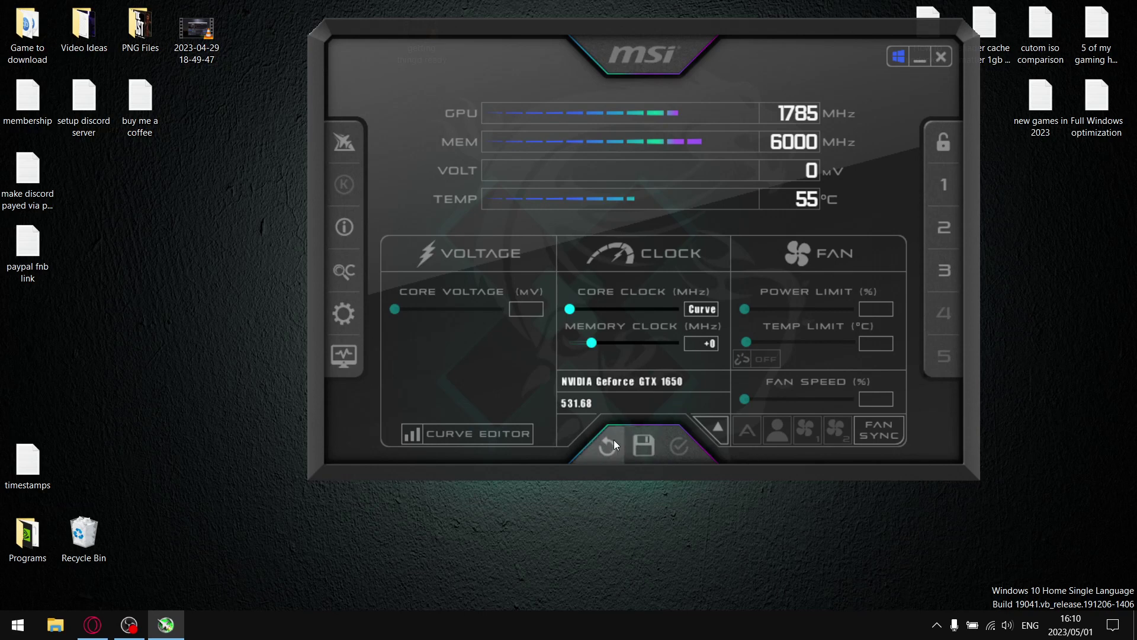
left_click(511, 433)
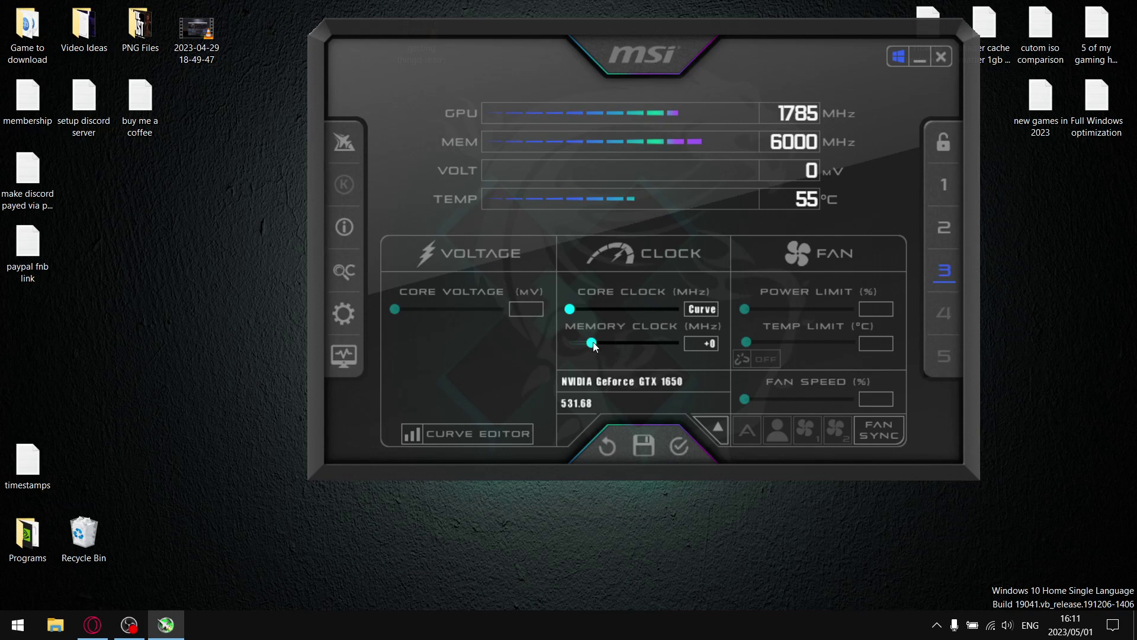
mouse_move(594, 345)
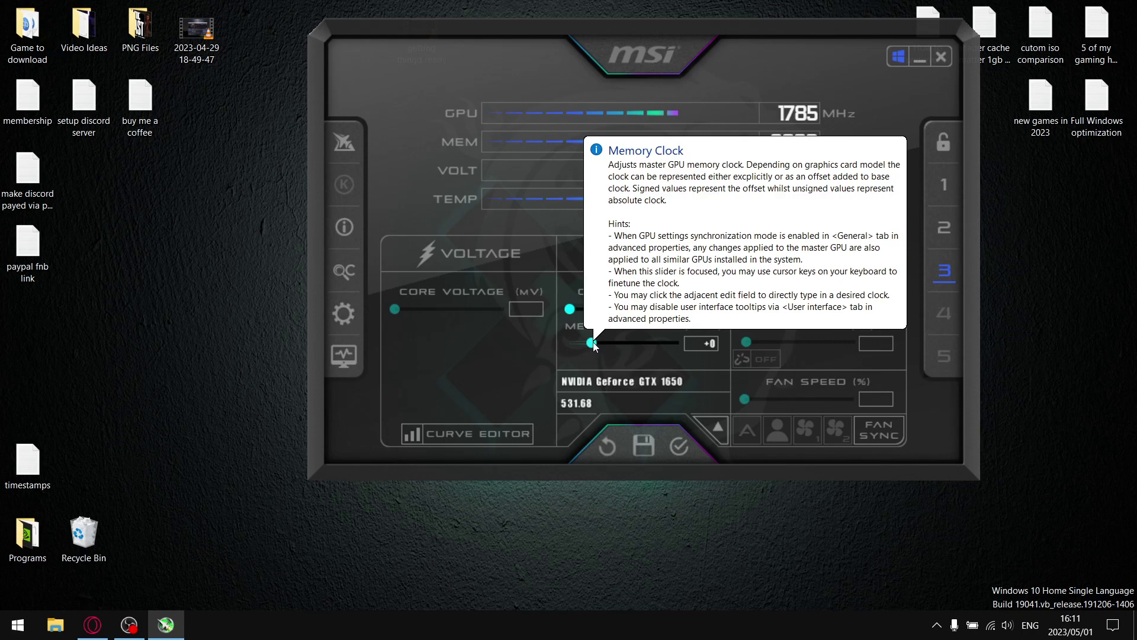
- Set the Memory Clock offset to +402 and apply it, bringing memory to 6402 MHz
left_click_drag(592, 343, 597, 344)
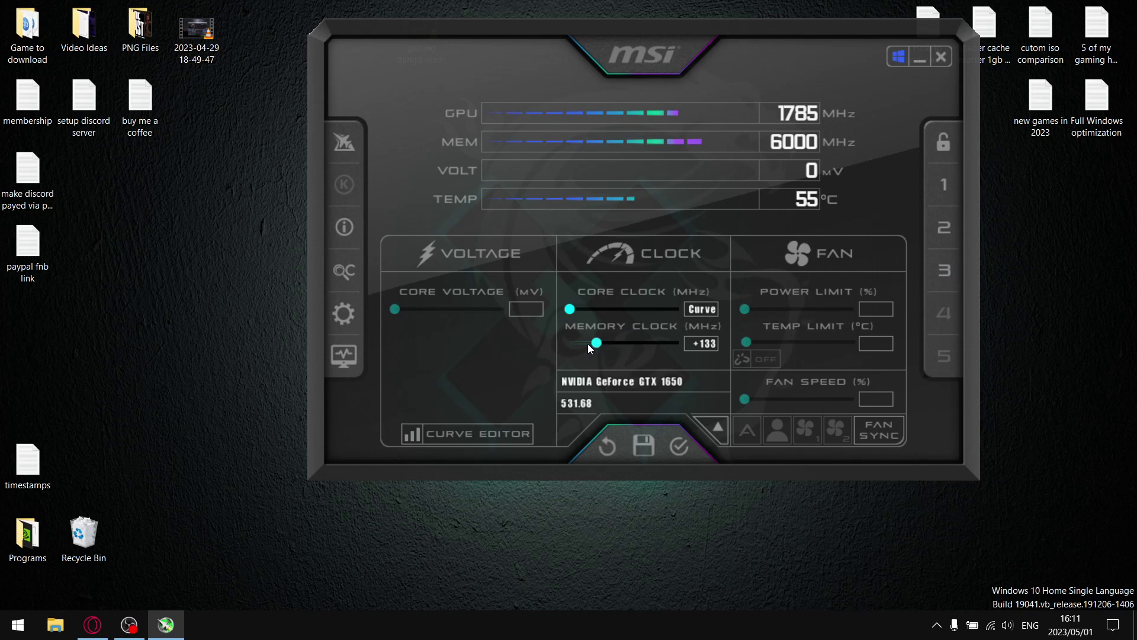
key("Left")
key("Left")
key("Left")
key("Left")
key("Left")
key("Left")
key("Left")
key("Left")
key("Left")
key("Left")
key("Left")
key("Left")
key("Left")
key("Left")
key("Left")
key("Left")
key("Left")
key("Left")
key("Left")
key("Left")
key("Left")
key("Left")
key("Left")
key("Left")
key("Left")
key("Left")
key("Left")
key("Left")
key("Left")
key("Left")
key("Left")
key("Left")
key("Left")
left_click(944, 186)
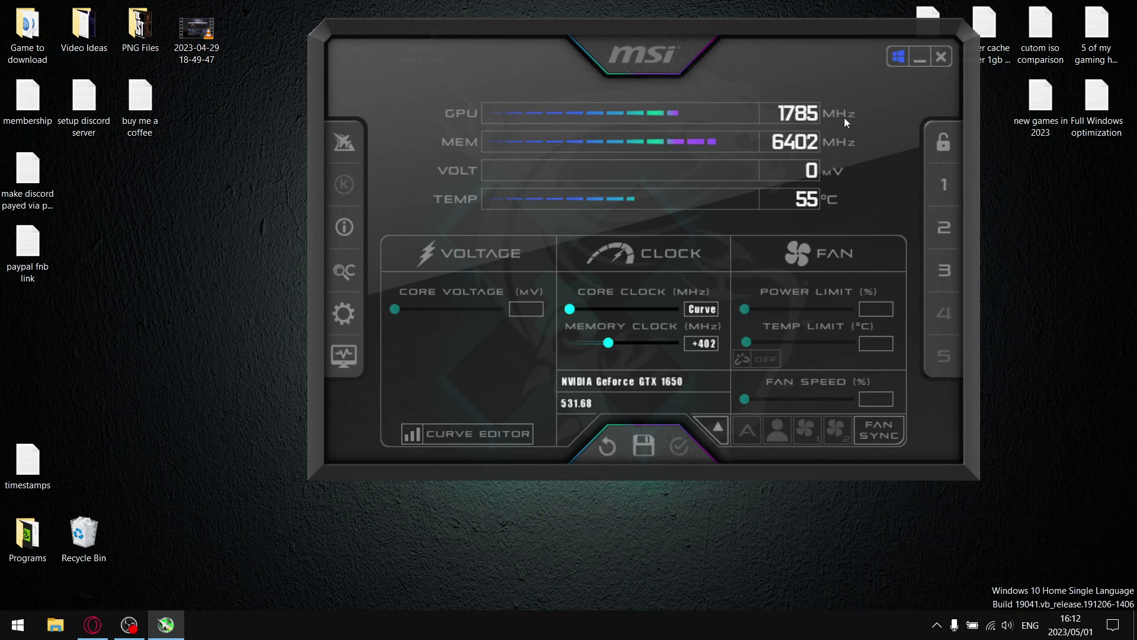
- Review the 850 mV curve in the curve editor, then minimize Afterburner to the system tray
left_click(489, 441)
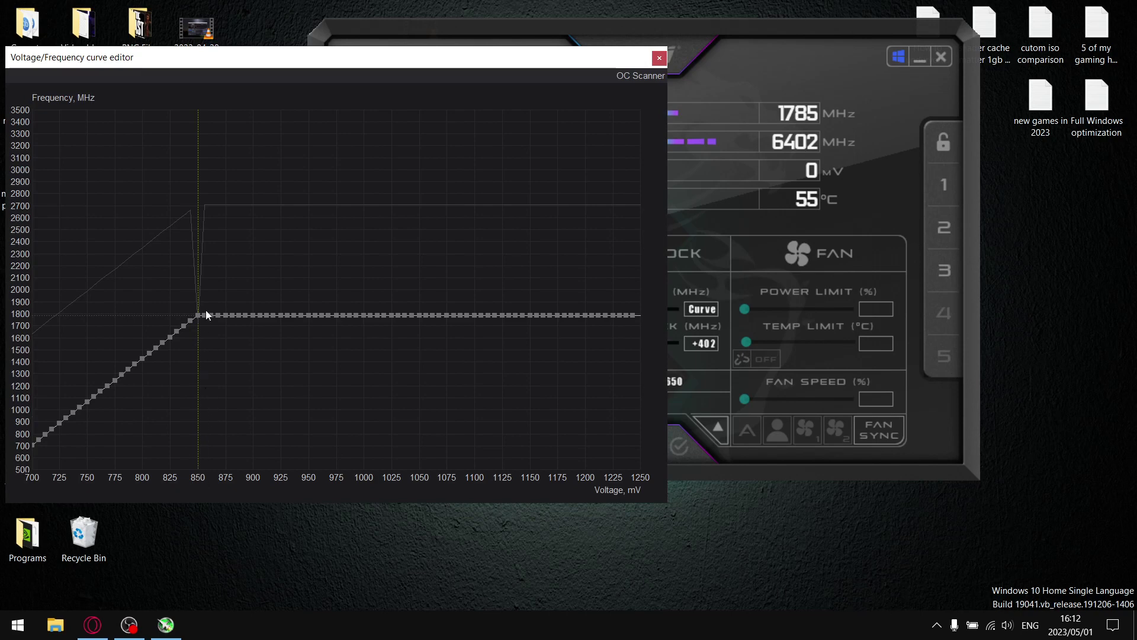
left_click(658, 61)
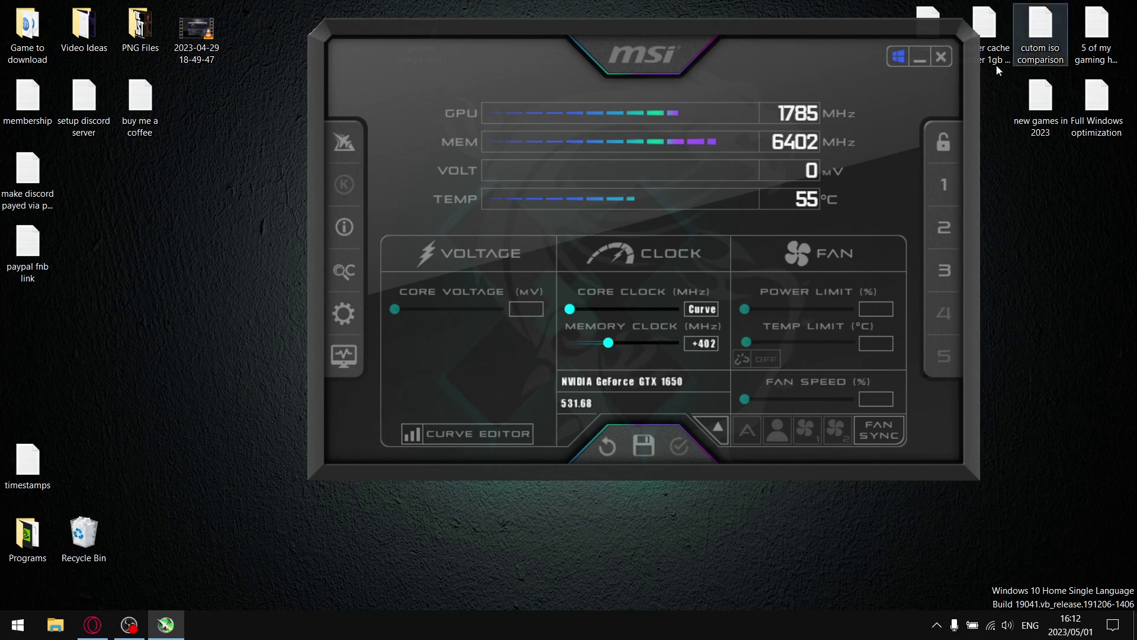
left_click(912, 58)
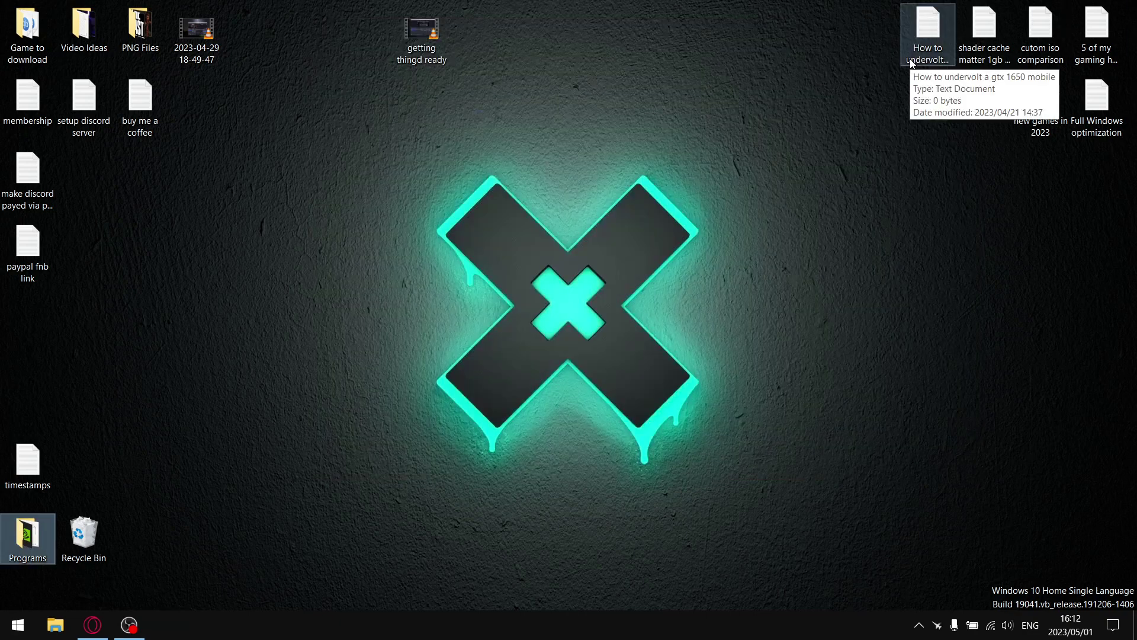